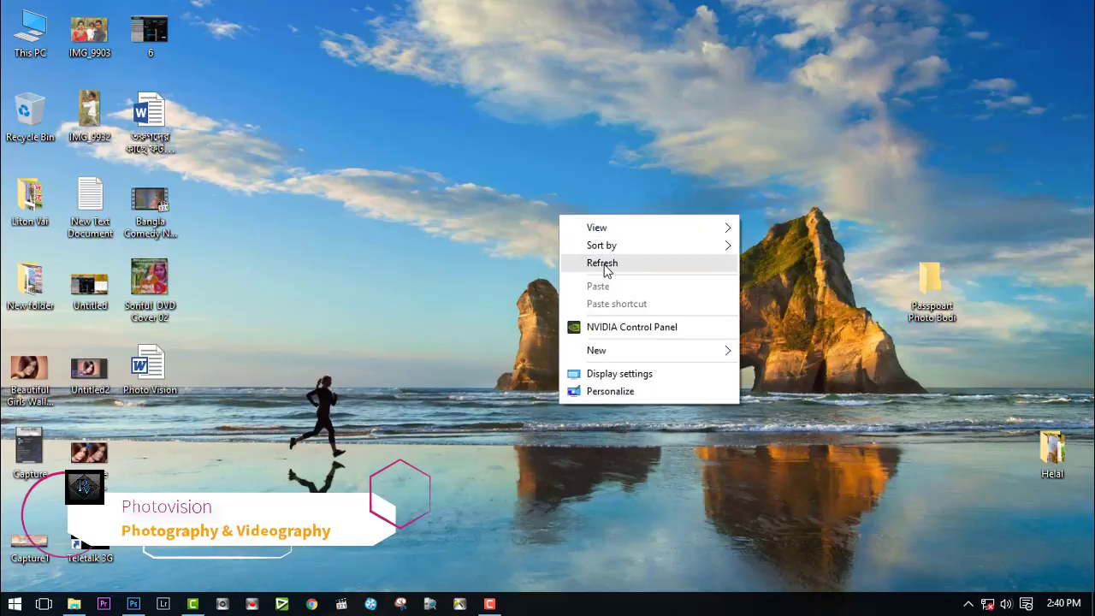
Check the contents of the Passpoart Photo Bodi folder on the desktop and close it again.
left_click(605, 265)
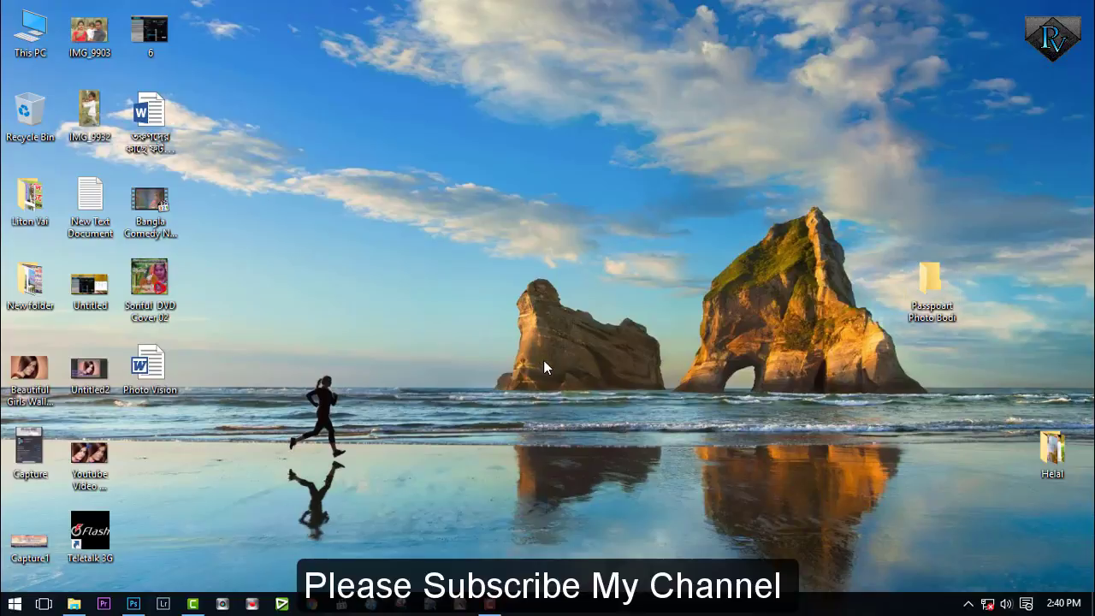
double_click(929, 290)
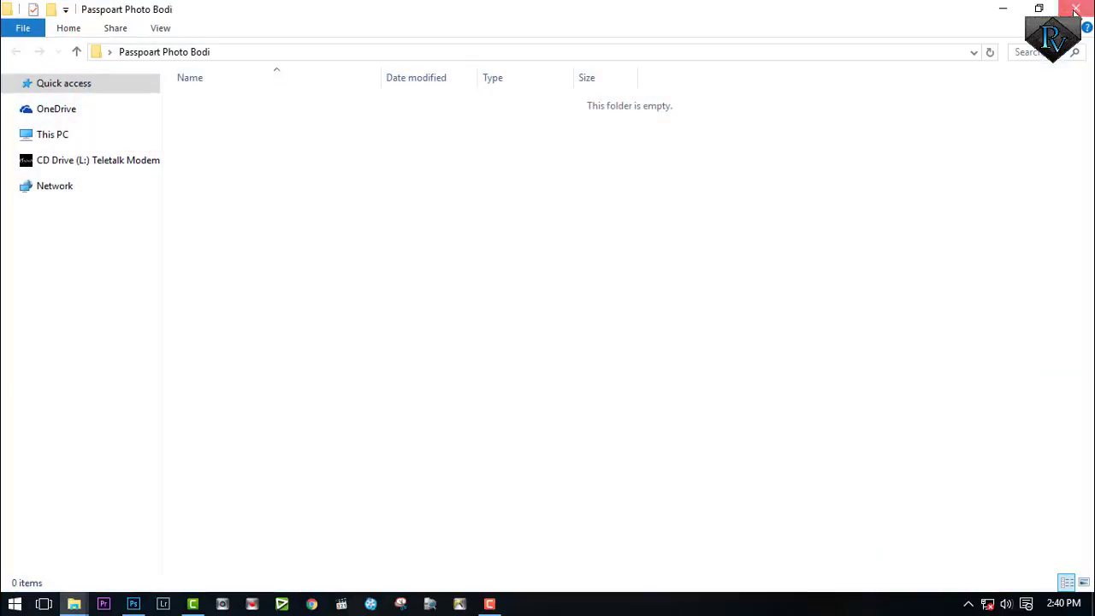
left_click(1076, 10)
double_click(947, 281)
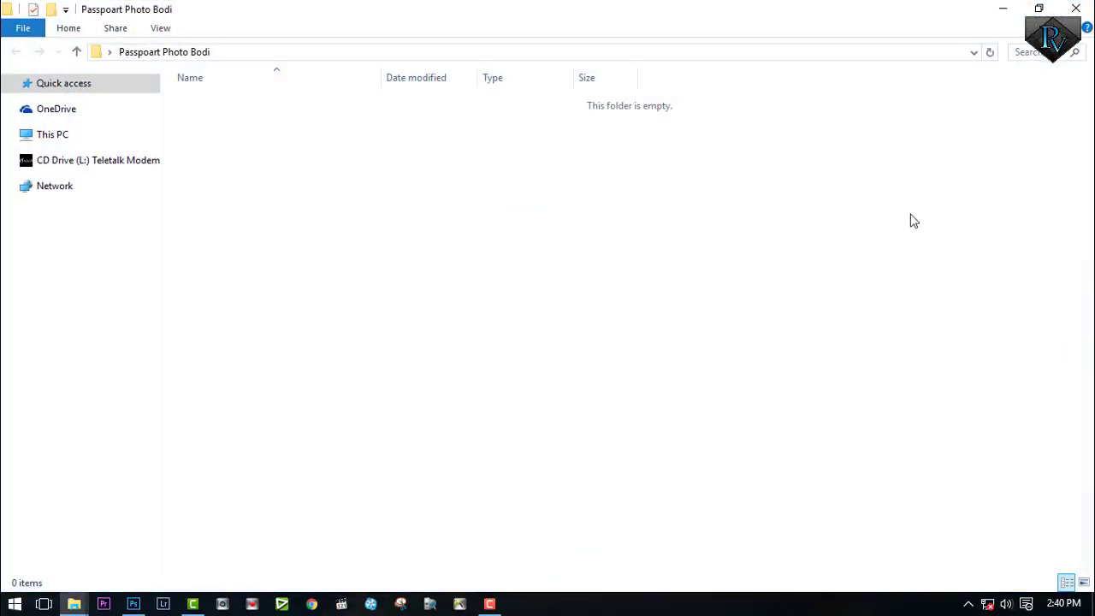
left_click(1076, 10)
Open the pp folder inside MOBILE PHOTO on the MOBILE MP4 GAAN (G:) drive.
double_click(30, 30)
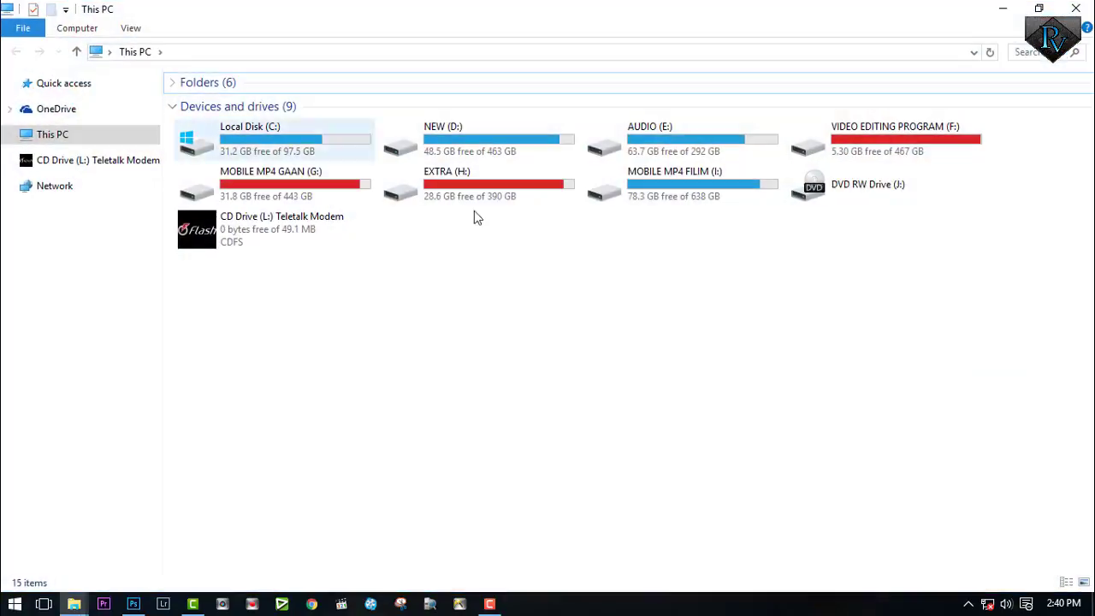
double_click(488, 187)
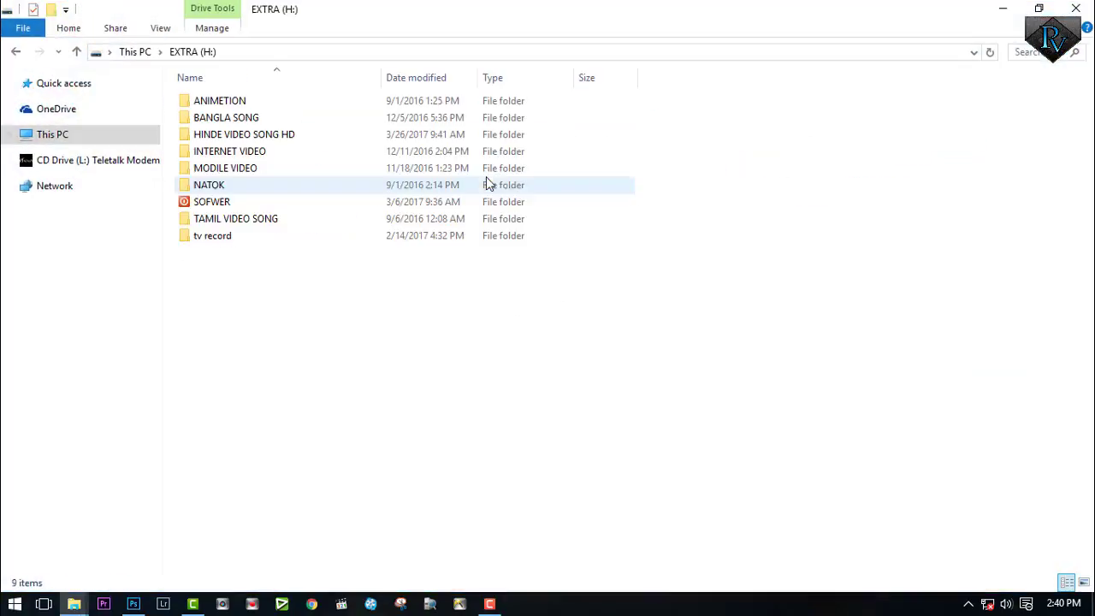
left_click(16, 51)
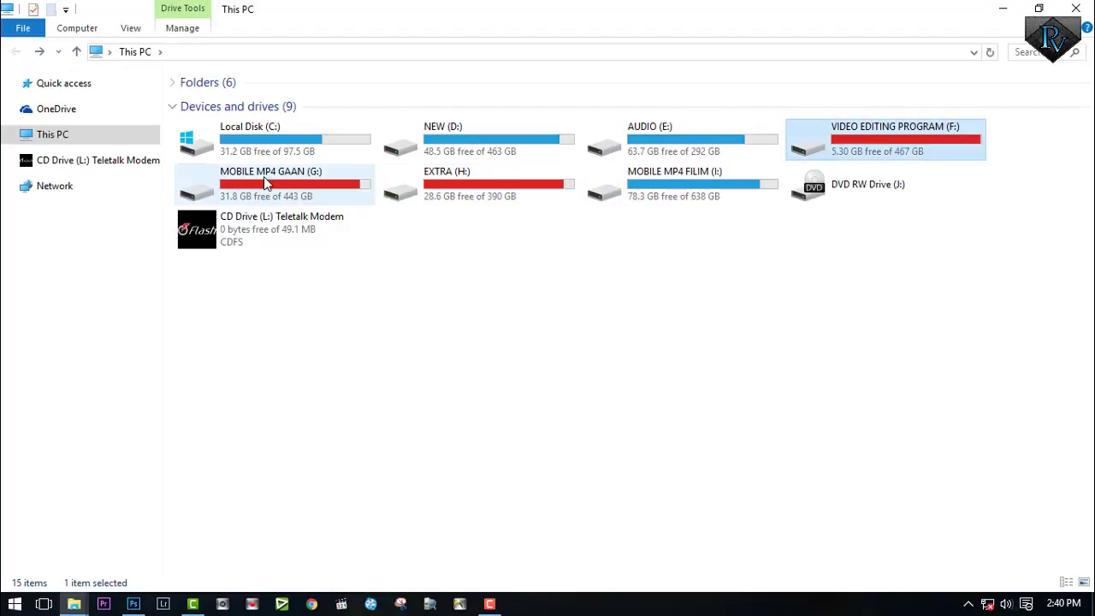
double_click(269, 181)
scroll(364, 439, "down", 1)
double_click(279, 332)
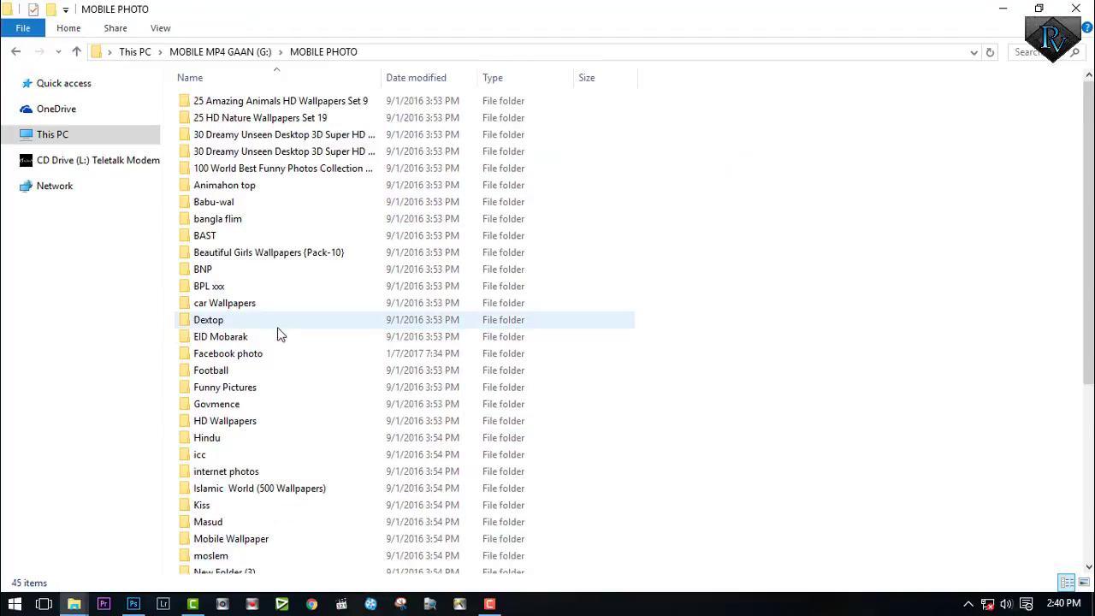
scroll(295, 432, "down", 5)
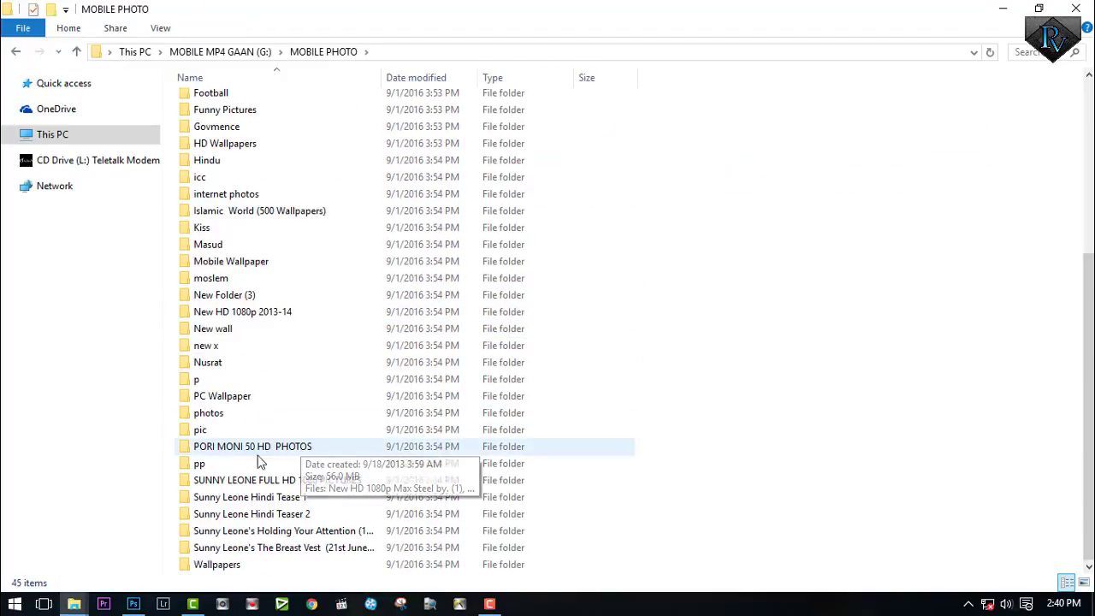
double_click(201, 463)
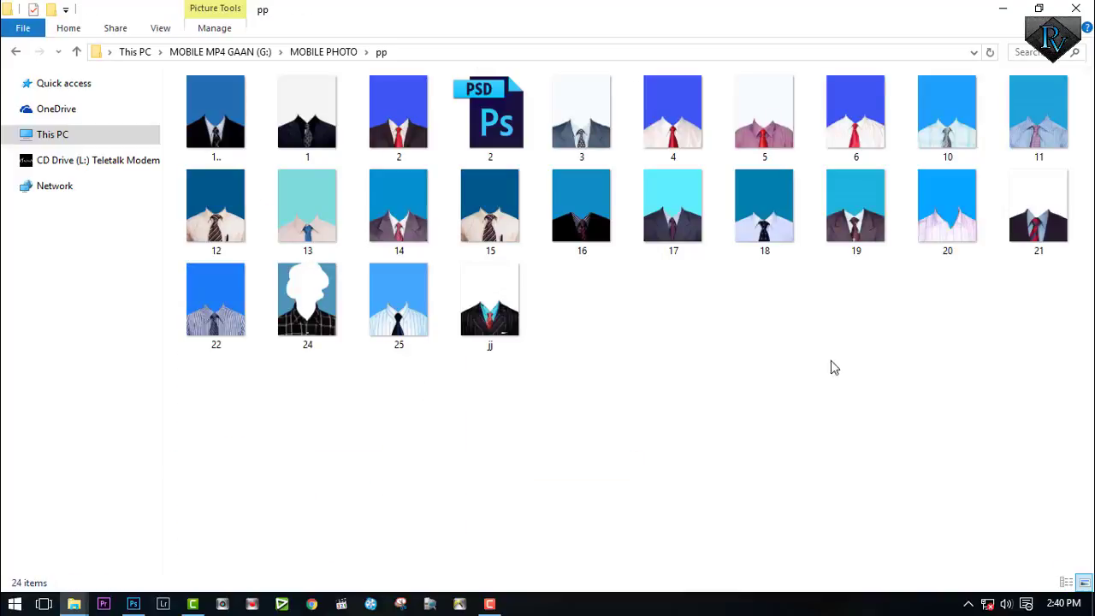
Copy all the suit and shirt images in the pp folder except the PSD file, and close the window.
key("ctrl+a")
left_click(498, 145, "ctrl")
right_click(512, 243)
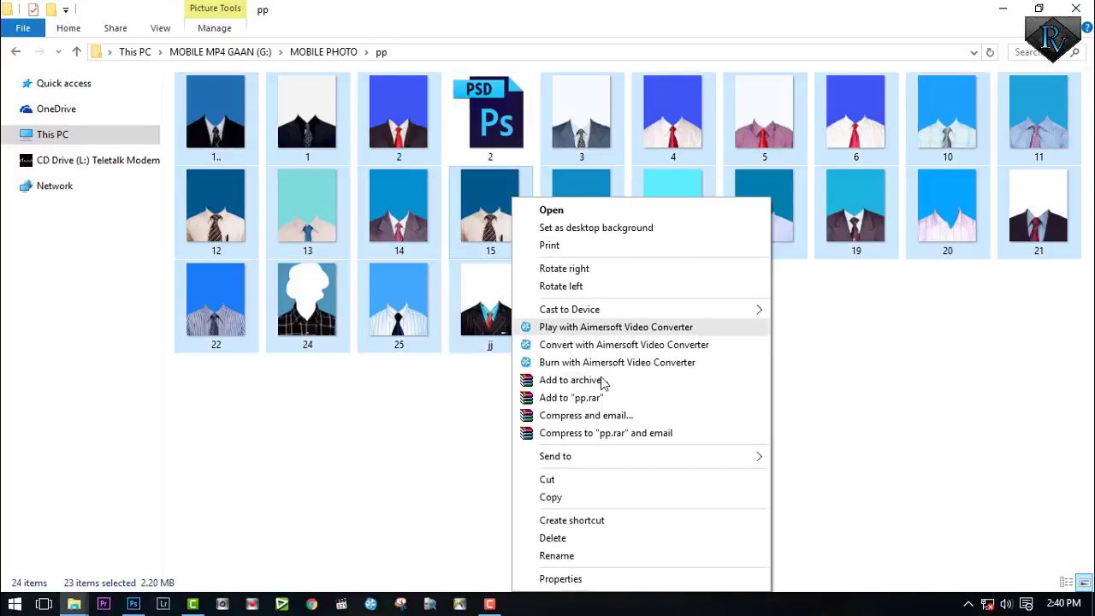
left_click(603, 497)
left_click(1078, 8)
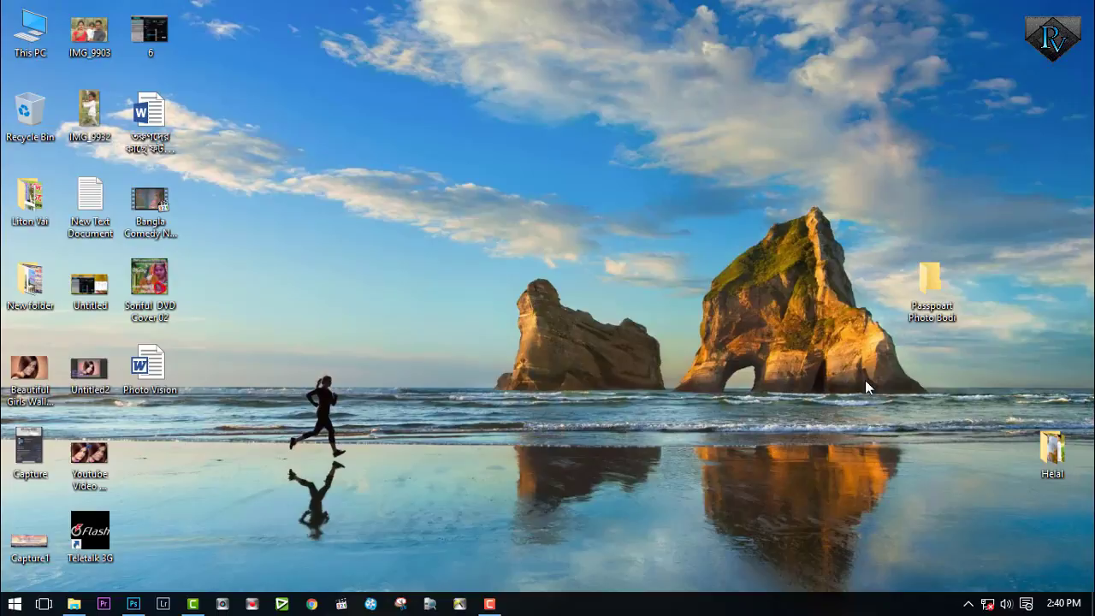
Paste the copied images into the Passpoart Photo Bodi folder and display them as extra large icons.
double_click(924, 308)
right_click(464, 258)
left_click(577, 376)
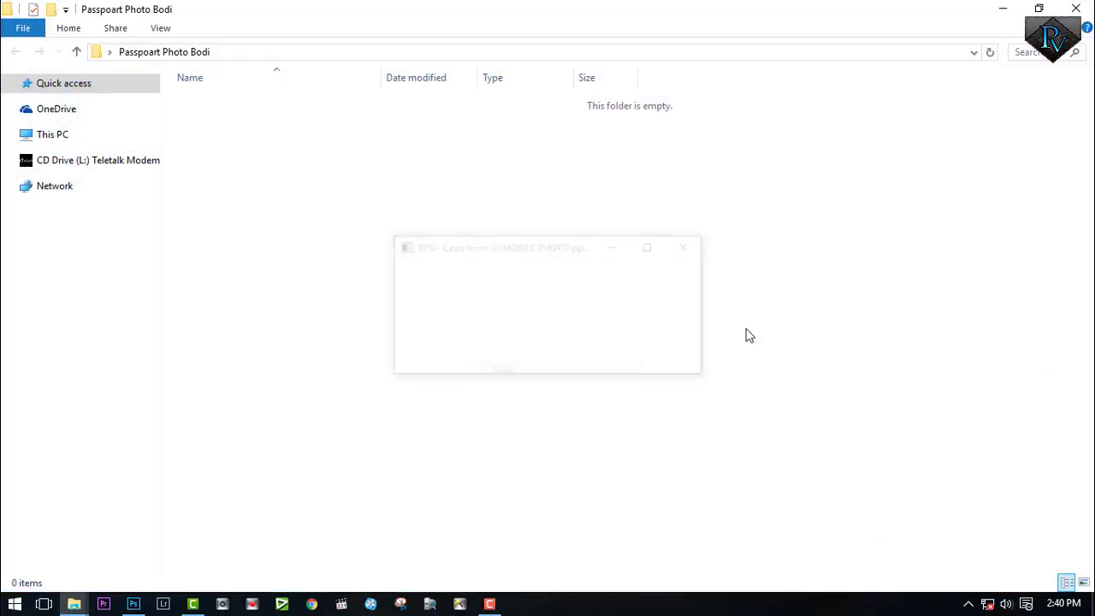
right_click(783, 248)
mouse_move(823, 255)
left_click(755, 253)
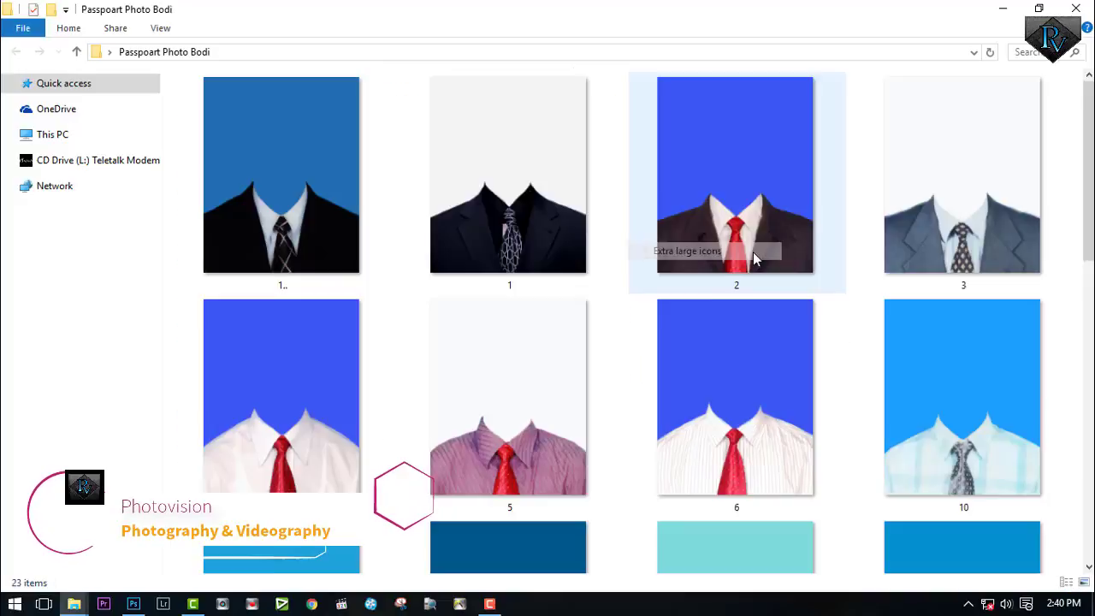
Open the black suit image "1.." from the folder in Photoshop.
left_click_drag(278, 257, 821, 291)
scroll(317, 505, "down", 1)
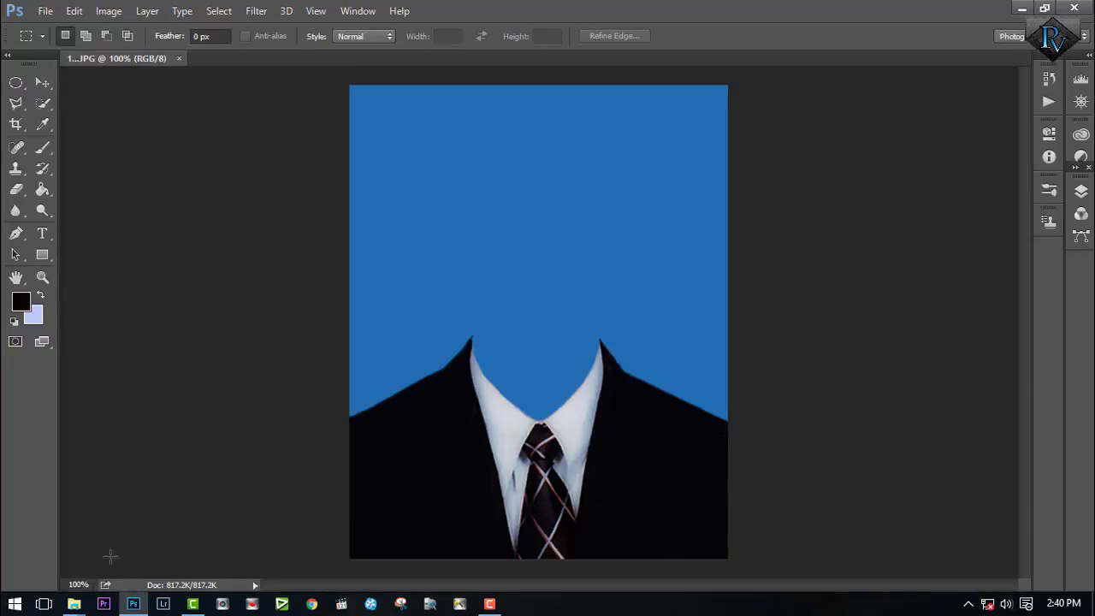
Open the portrait of the man in the green and white striped polo shirt from the P folder in Photoshop.
mouse_move(74, 604)
left_click(127, 531)
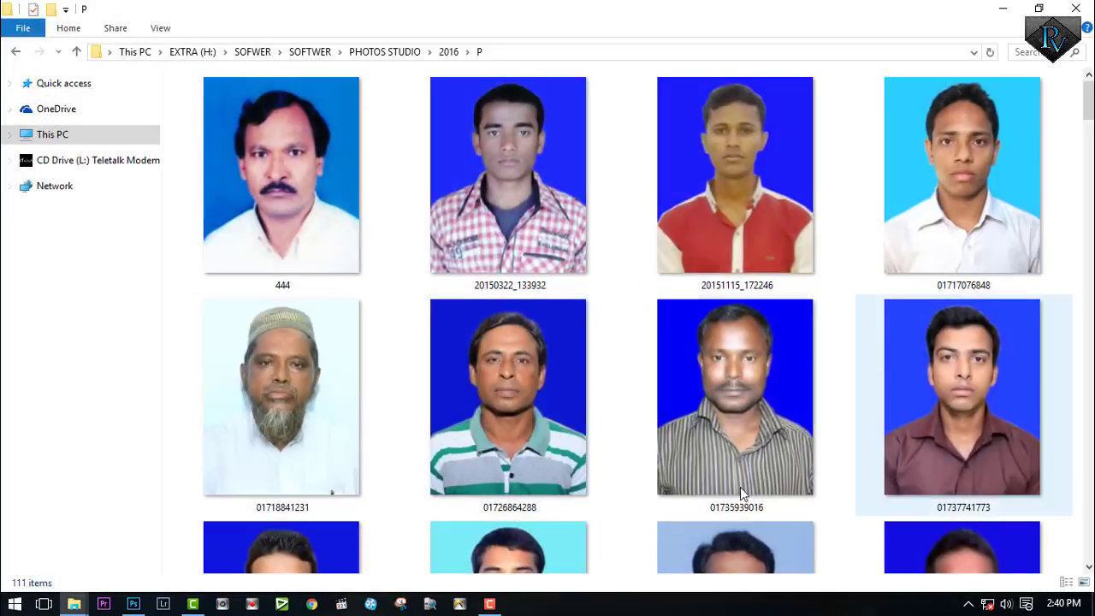
left_click(513, 381)
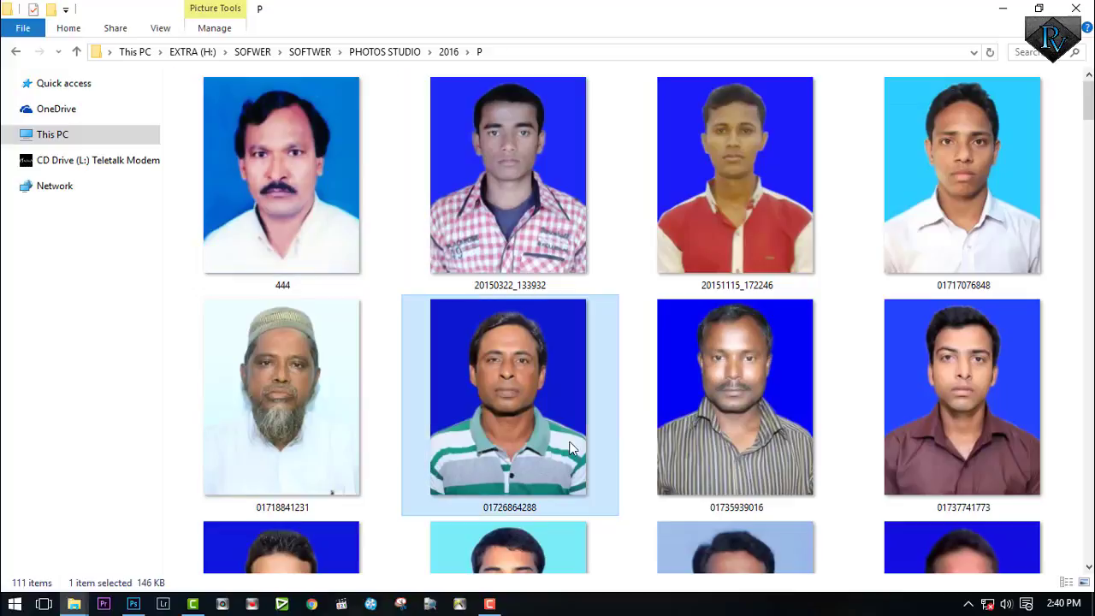
scroll(758, 417, "down", 1)
left_click_drag(515, 295, 558, 421)
left_click_drag(864, 70, 864, 67)
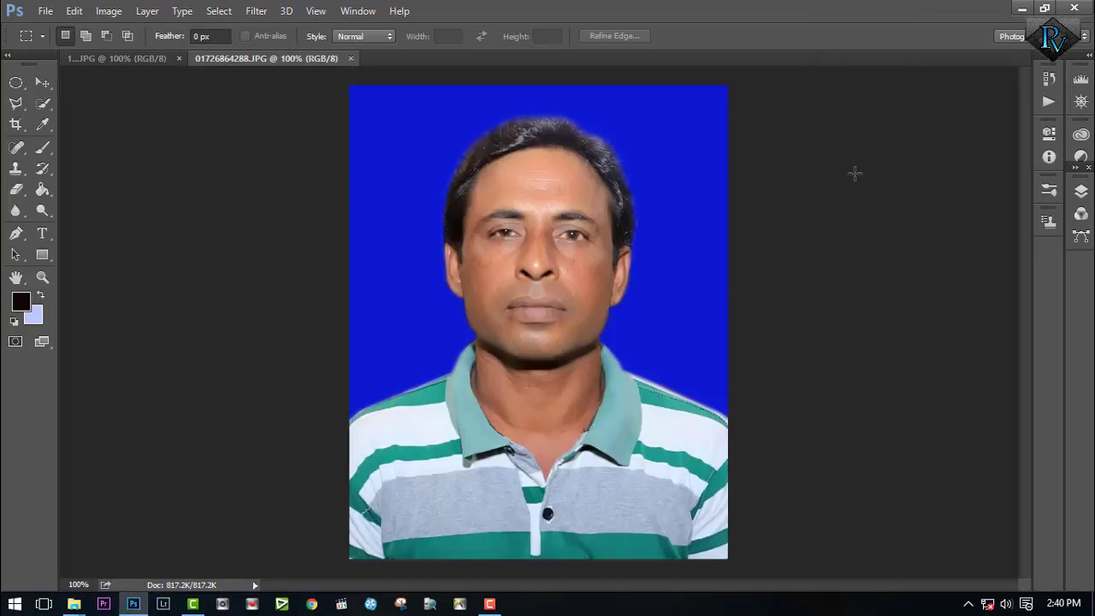
Collapse the toolbox to a single column and move the black suit image onto the portrait as a new layer.
left_click(47, 84)
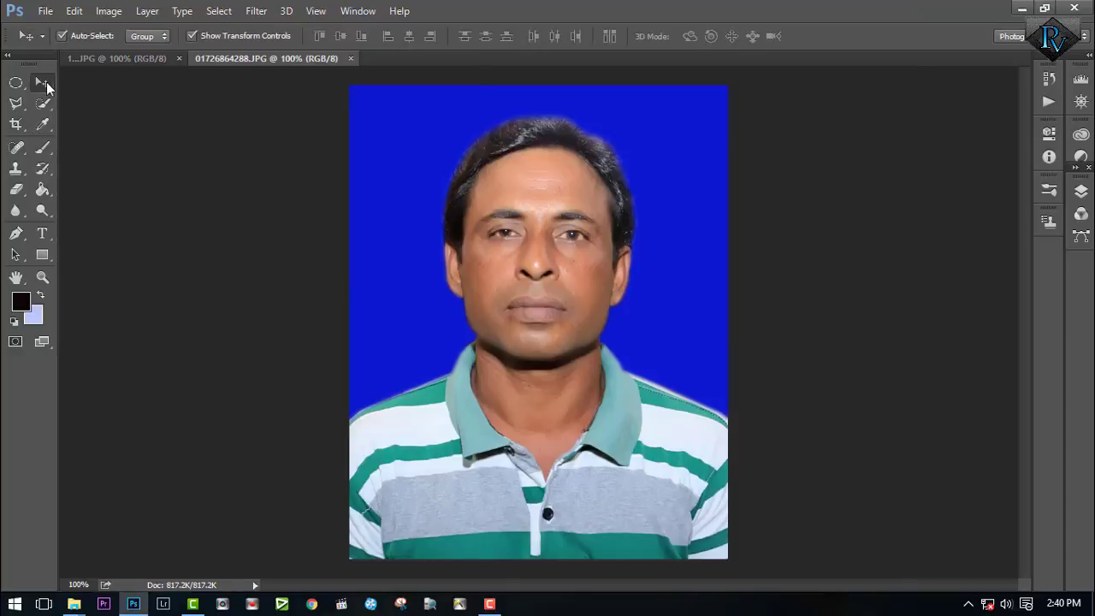
left_click(9, 58)
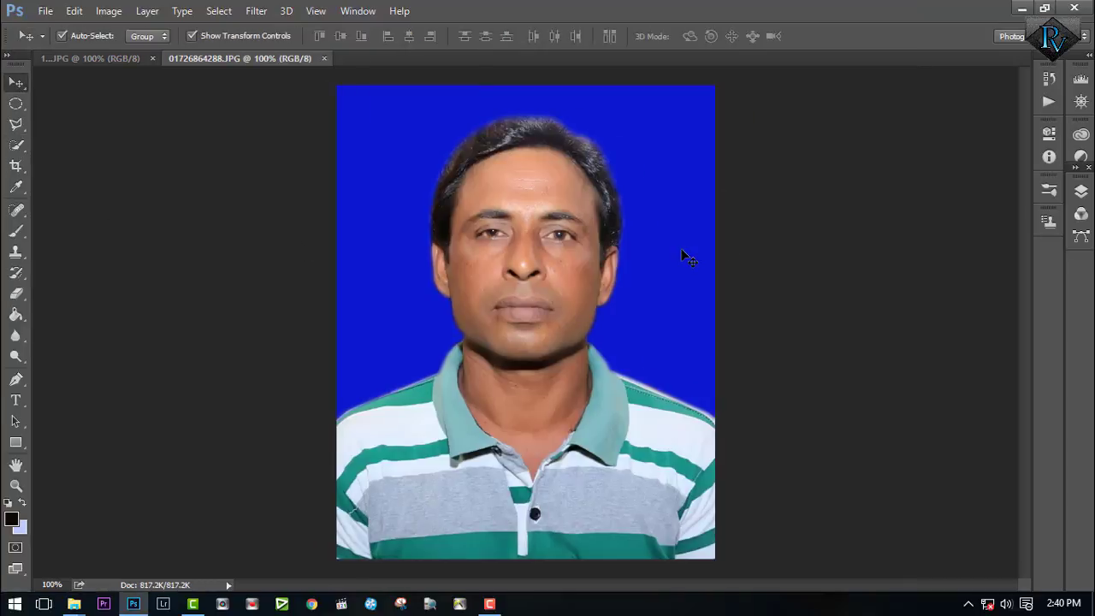
left_click_drag(100, 74, 336, 197)
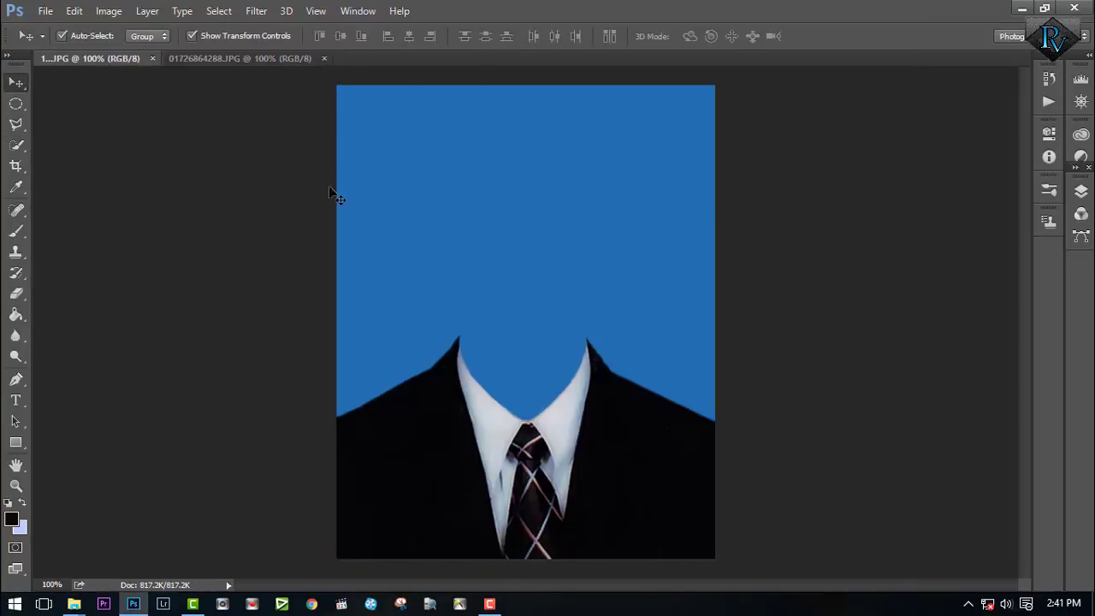
left_click_drag(488, 432, 550, 369)
Remove the blue backdrop from the suit layer with the Magic Wand and clear the selection.
left_click_drag(15, 144, 74, 155)
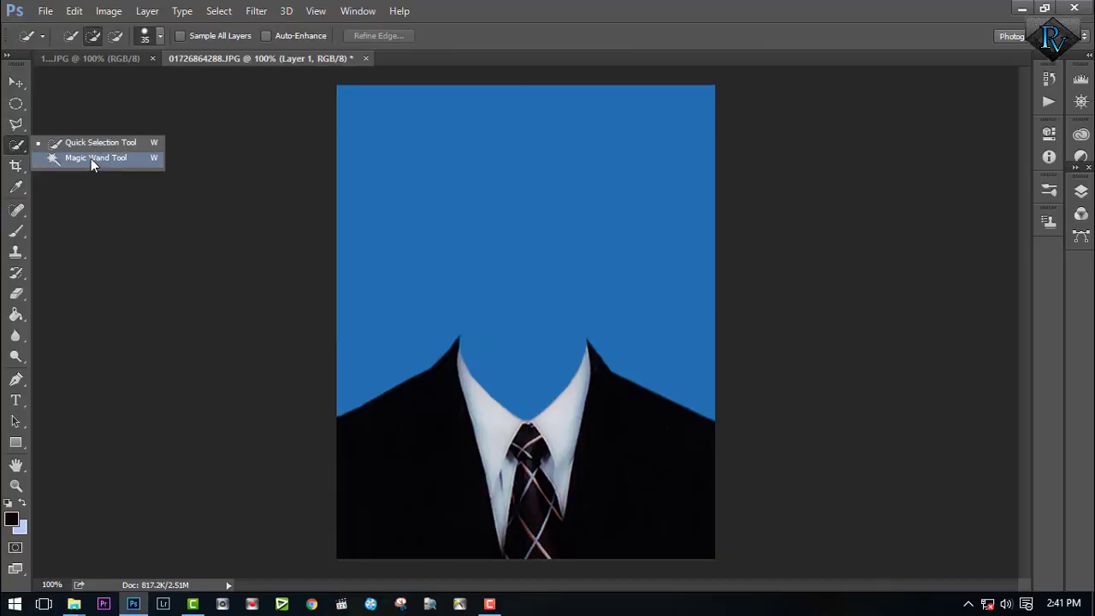
left_click(129, 159)
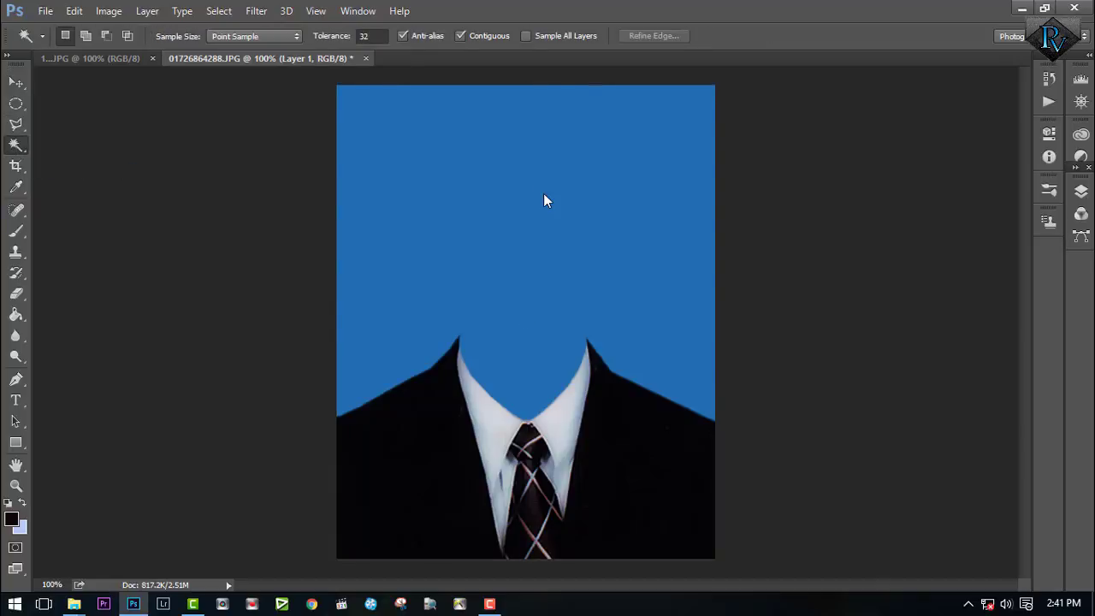
left_click(544, 231)
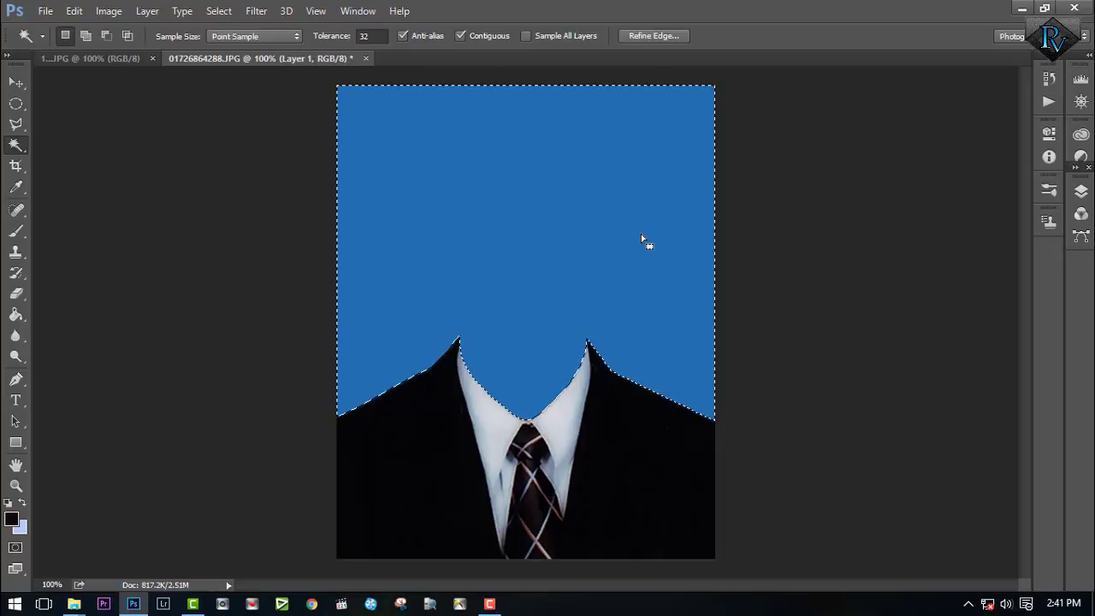
key("Delete")
key("ctrl+d")
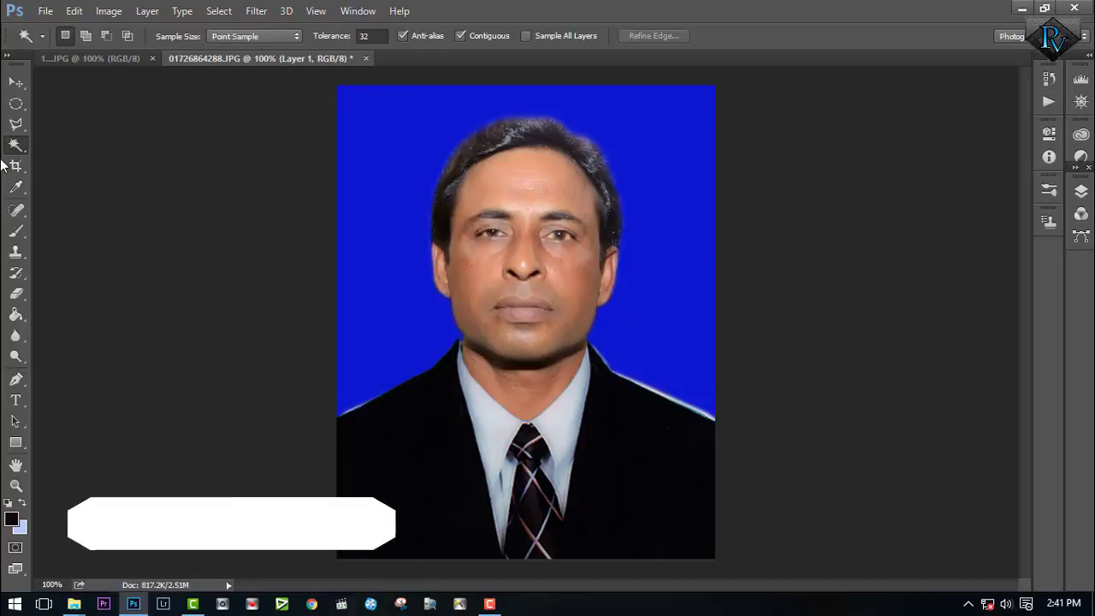
Transform the suit layer so it fits the man's neck and shoulders and spans the full photo width.
key("v")
left_click_drag(714, 336, 695, 370)
left_click_drag(627, 445, 636, 414)
left_click_drag(704, 432, 714, 432)
left_click_drag(532, 524, 532, 558)
left_click_drag(343, 445, 336, 446)
key("Return")
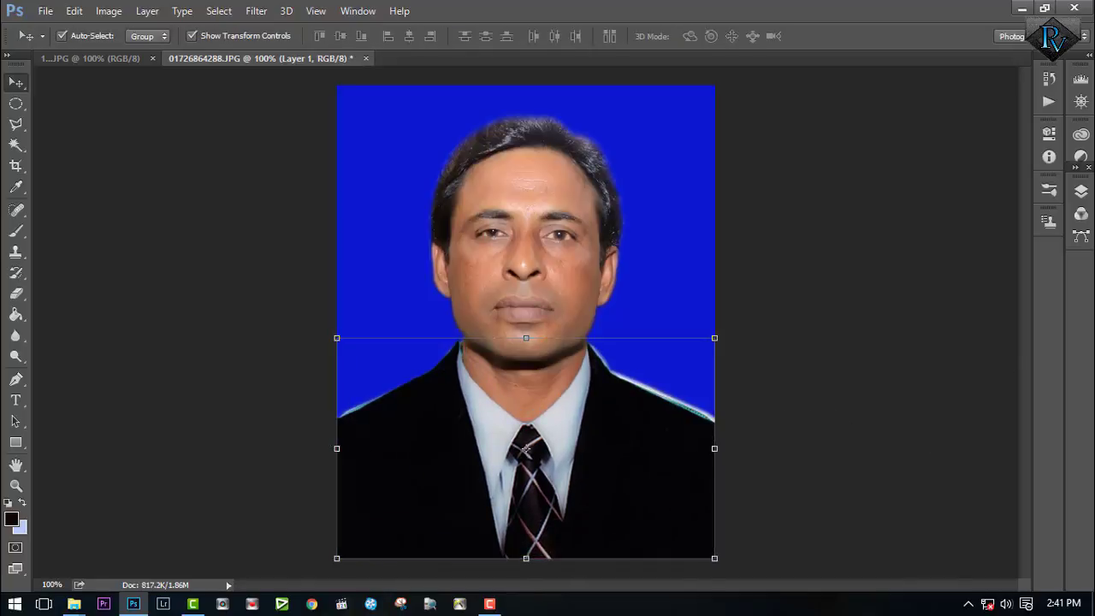
On the Background layer, paint the backdrop's blue over the leftover shirt edges along both shoulders with a size 70 brush.
left_click(1081, 191)
left_click(964, 314)
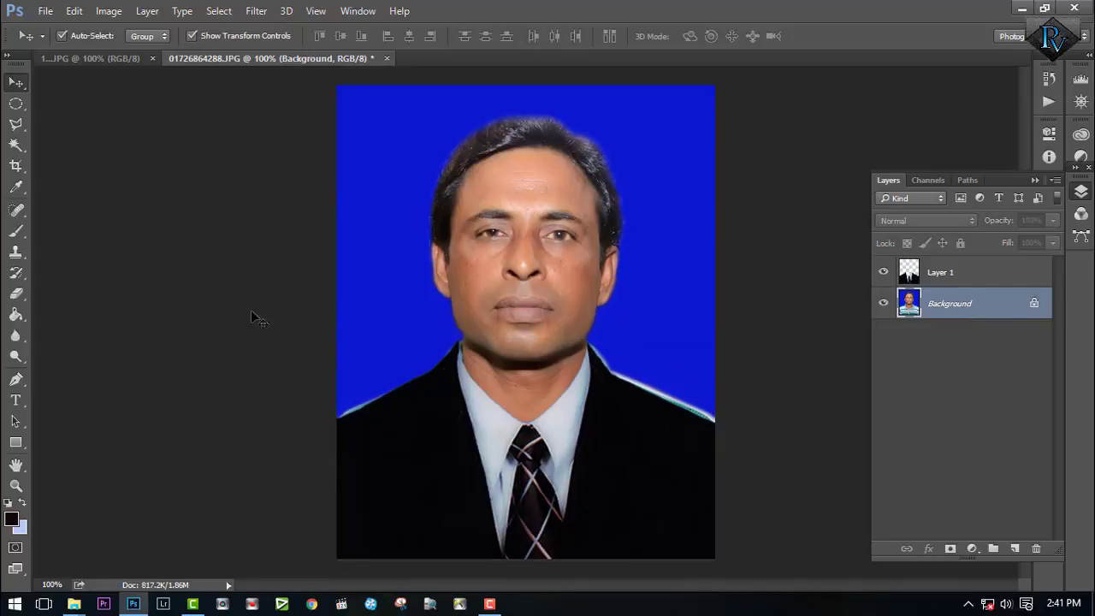
left_click(16, 230)
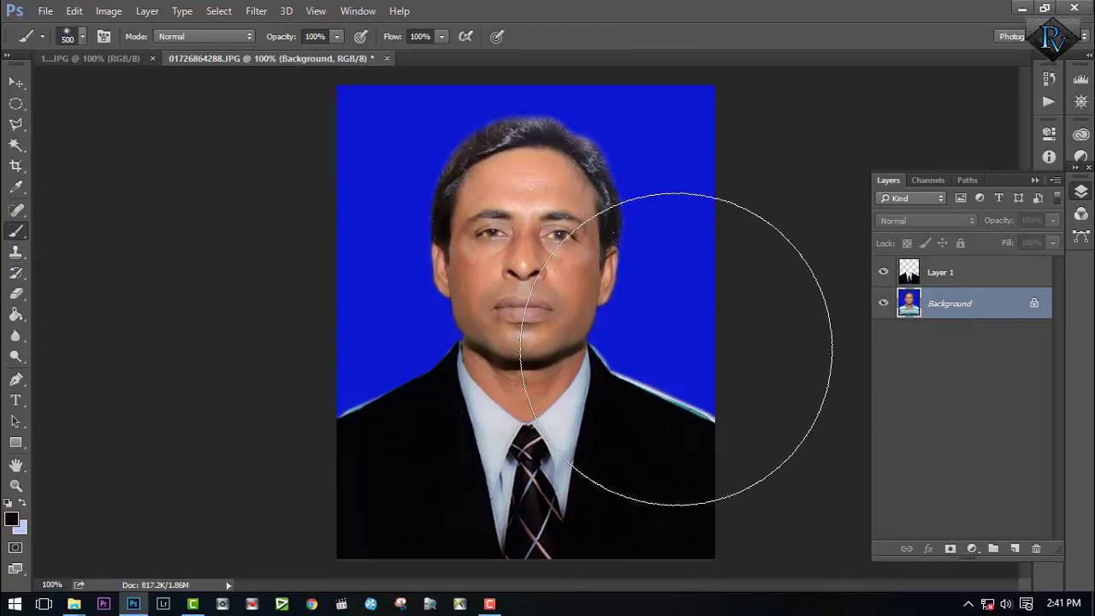
key("bracketleft")
key("bracketleft")
key("bracketleft")
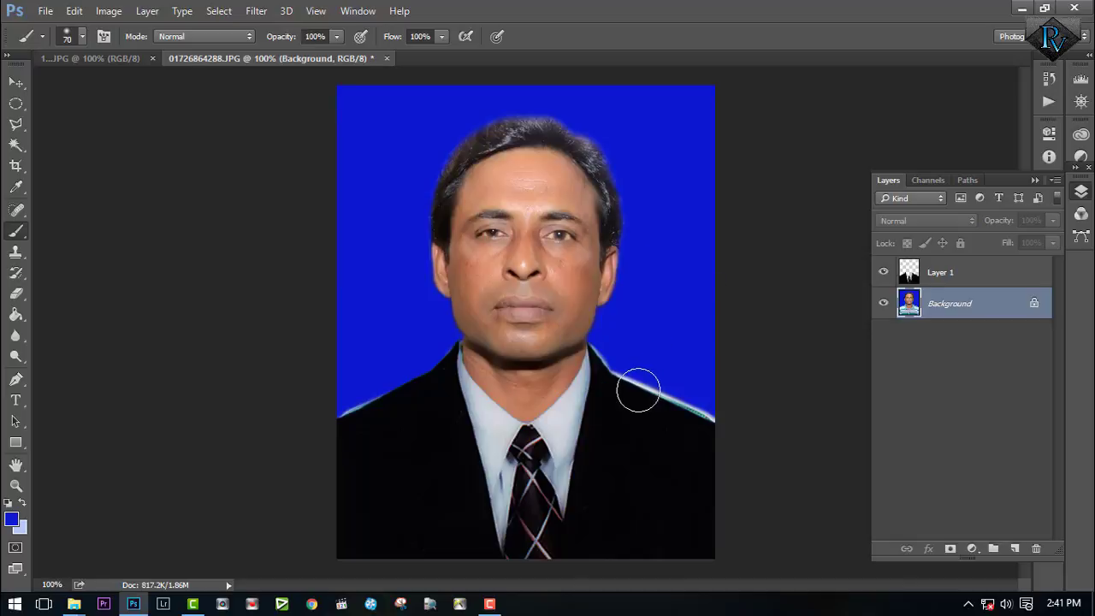
mouse_move(610, 353)
left_mouse_down()
mouse_move(631, 389)
mouse_move(730, 414)
mouse_move(617, 374)
left_mouse_up()
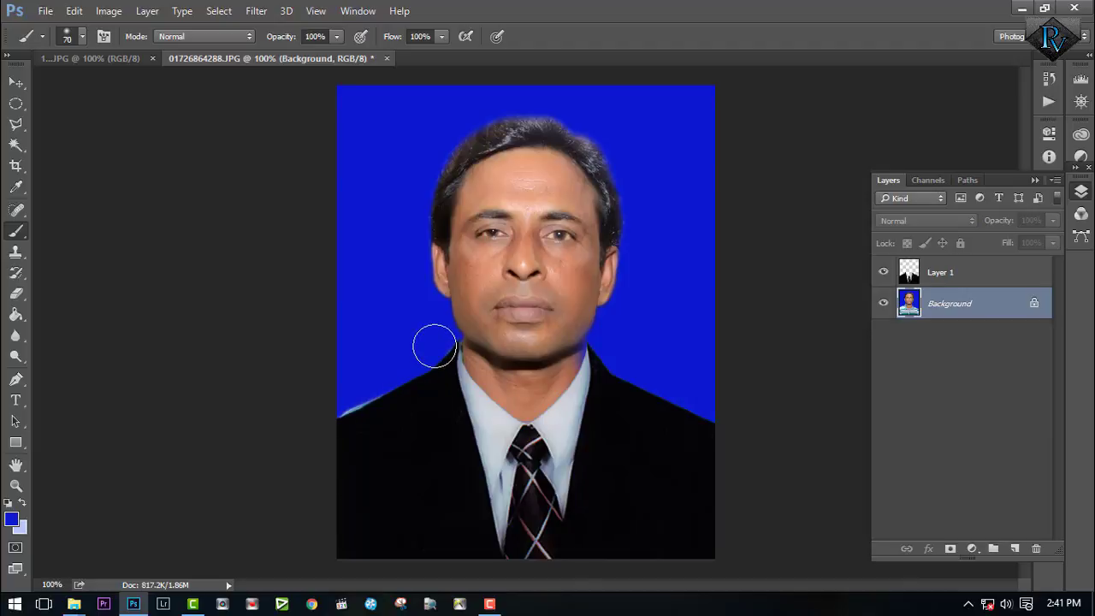
mouse_move(435, 346)
left_mouse_down()
mouse_move(403, 394)
mouse_move(313, 422)
left_mouse_up()
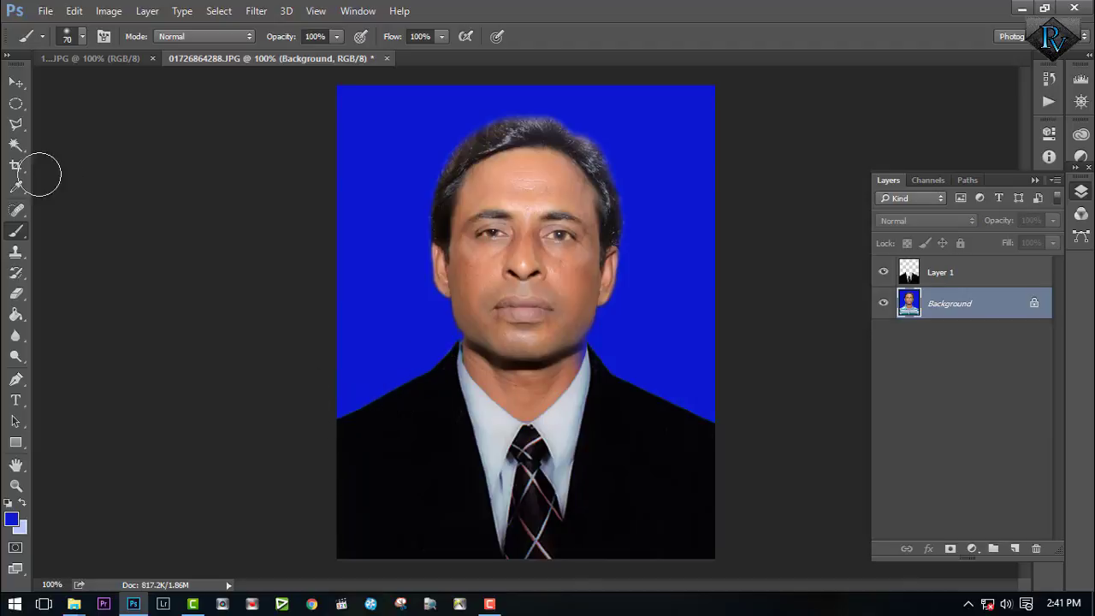
left_click(15, 82)
left_click(770, 261)
left_click(652, 462)
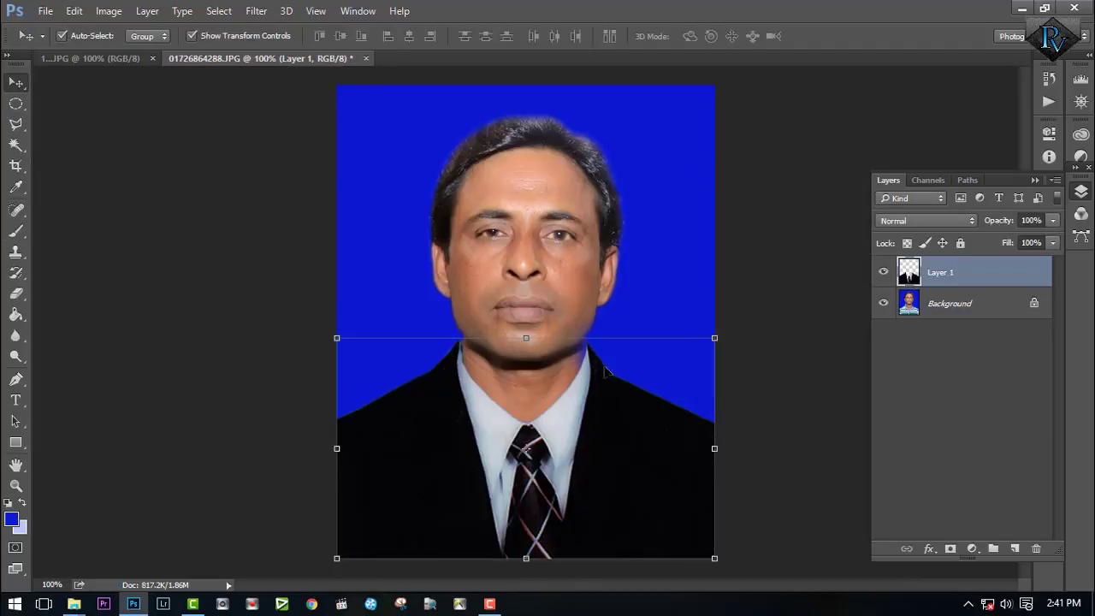
left_click(717, 449)
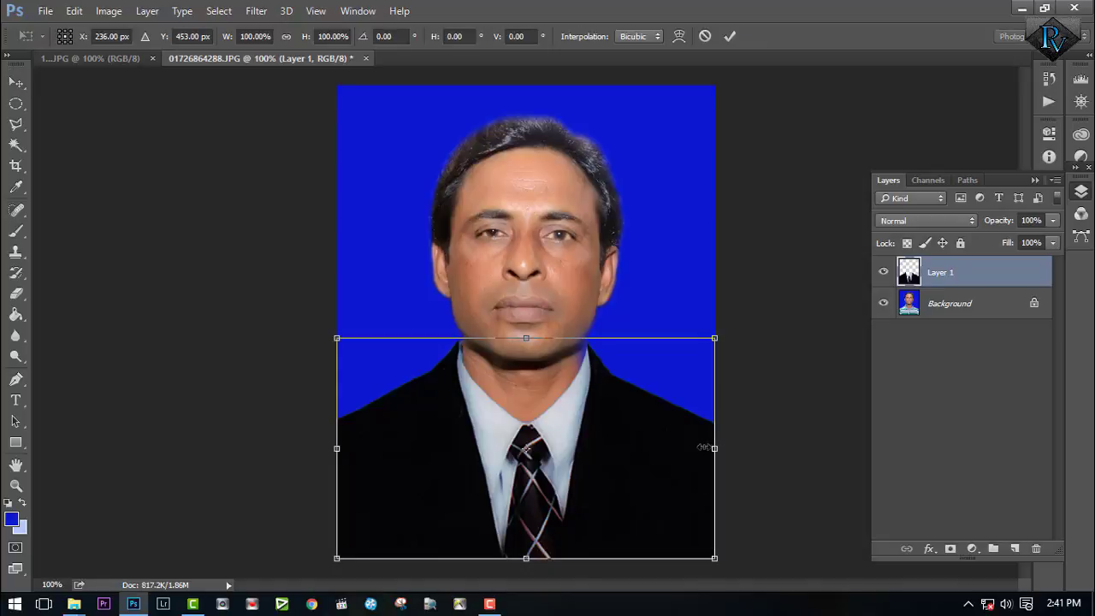
key("Return")
left_click(801, 363)
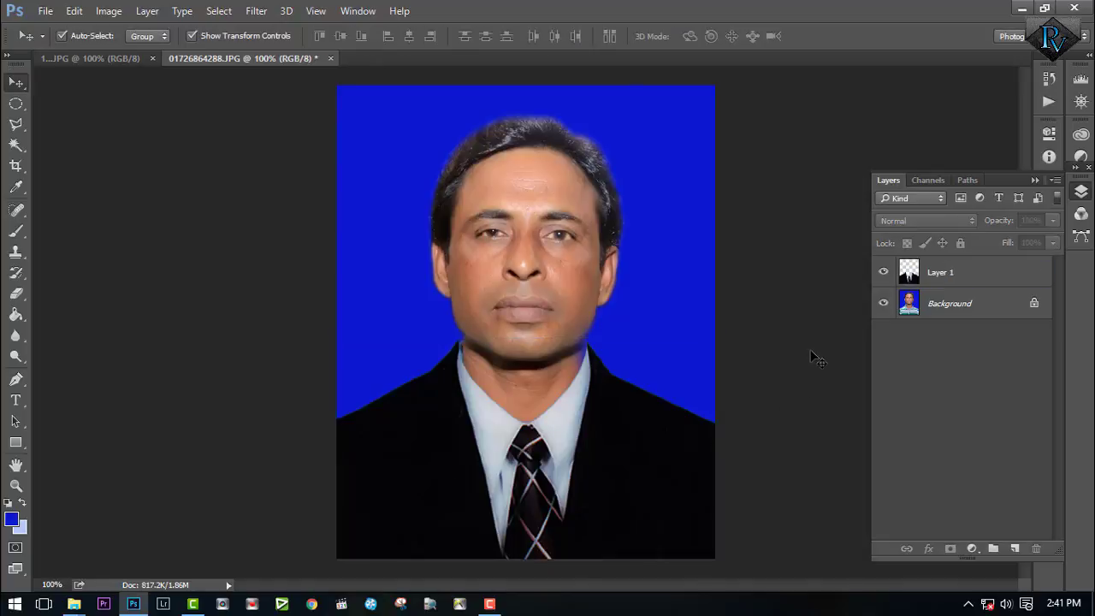
key("ctrl")
Switch to File Explorer and look through the headless outfit images in the Passpoart Photo Bodi folder.
left_click(1021, 10)
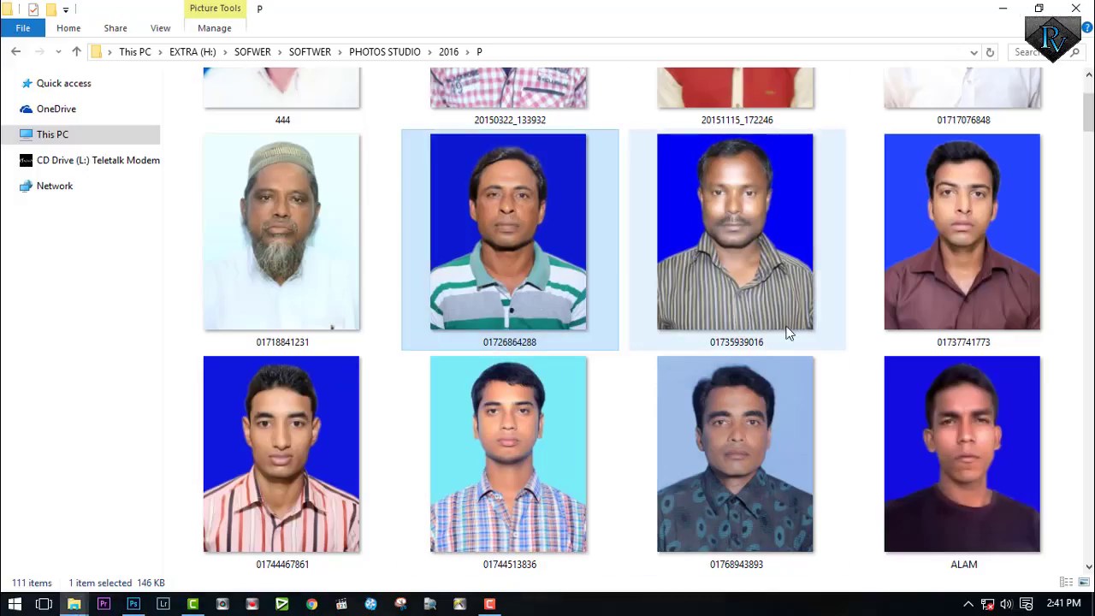
mouse_move(75, 606)
left_click(267, 539)
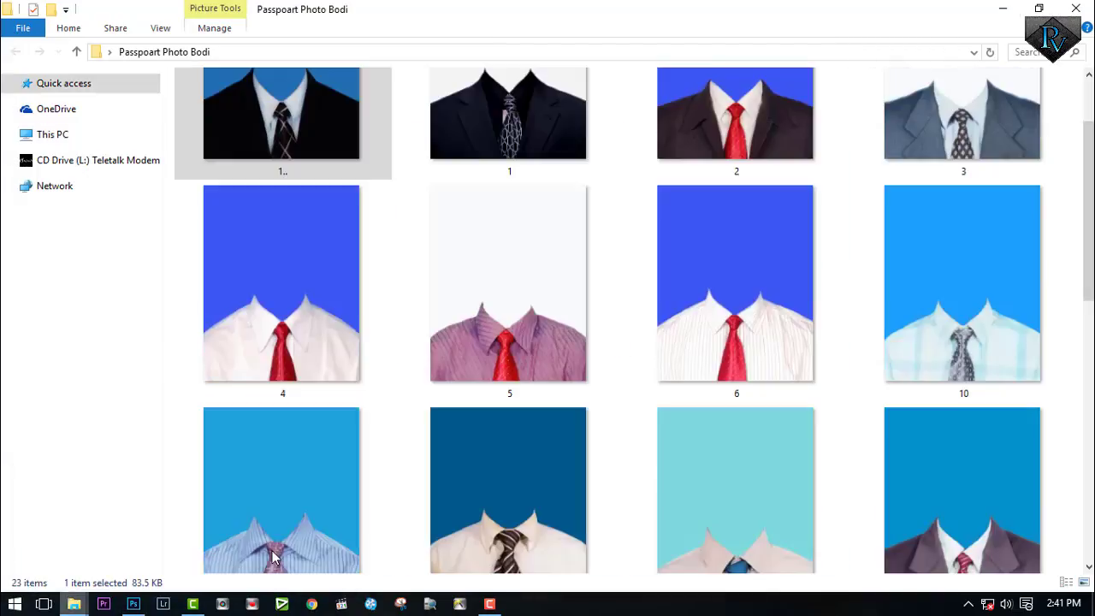
scroll(751, 466, "down", 10)
left_click(924, 513)
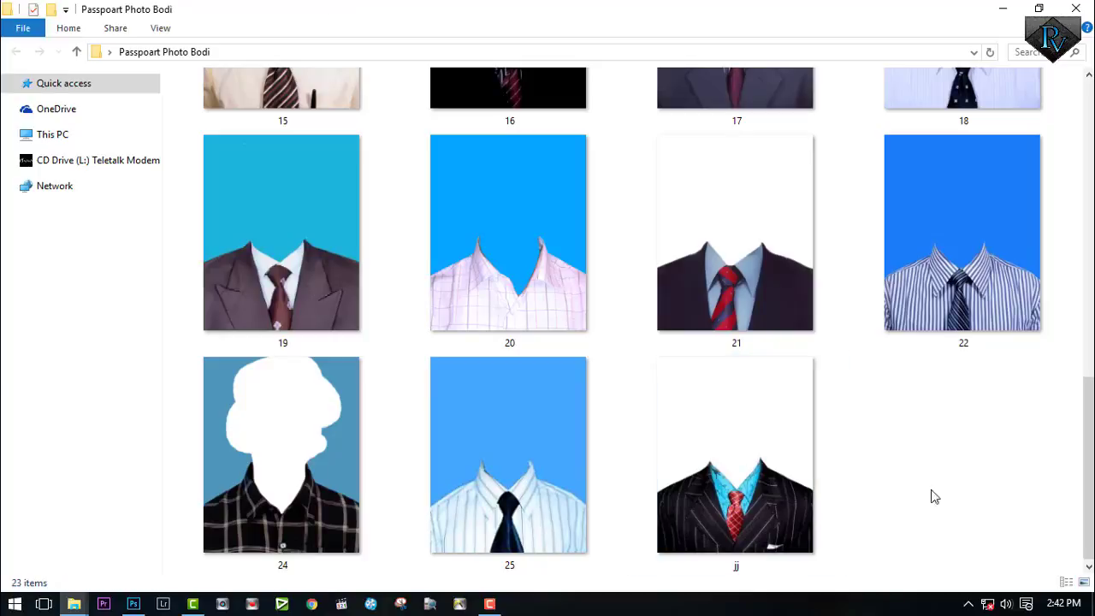
left_click_drag(1084, 459, 1092, 150)
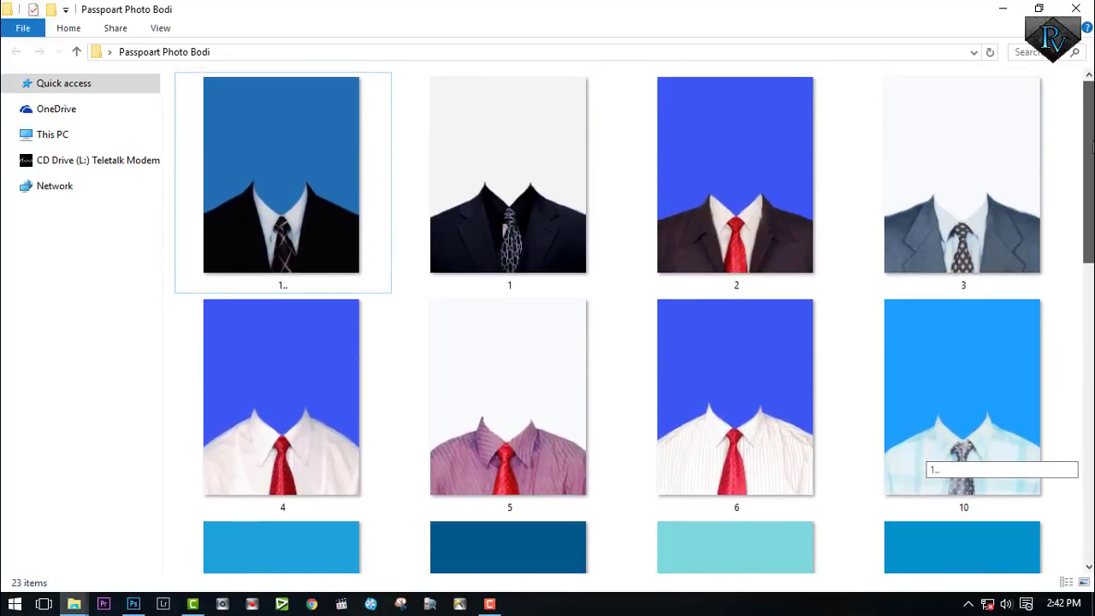
left_click(523, 208)
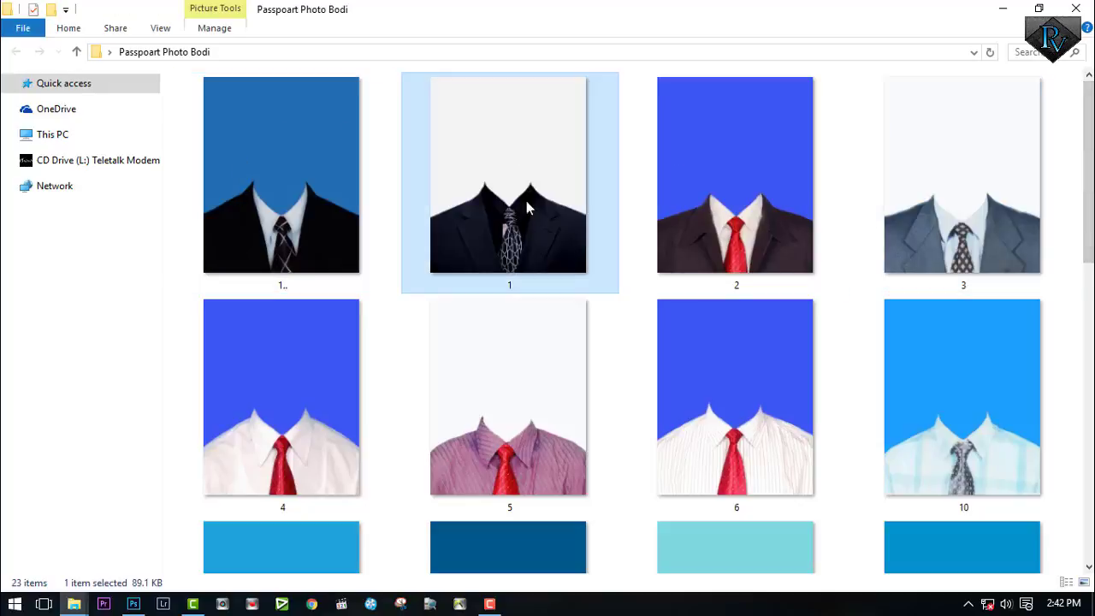
left_click(960, 243)
left_click(670, 409)
left_click(481, 423)
left_click(288, 420)
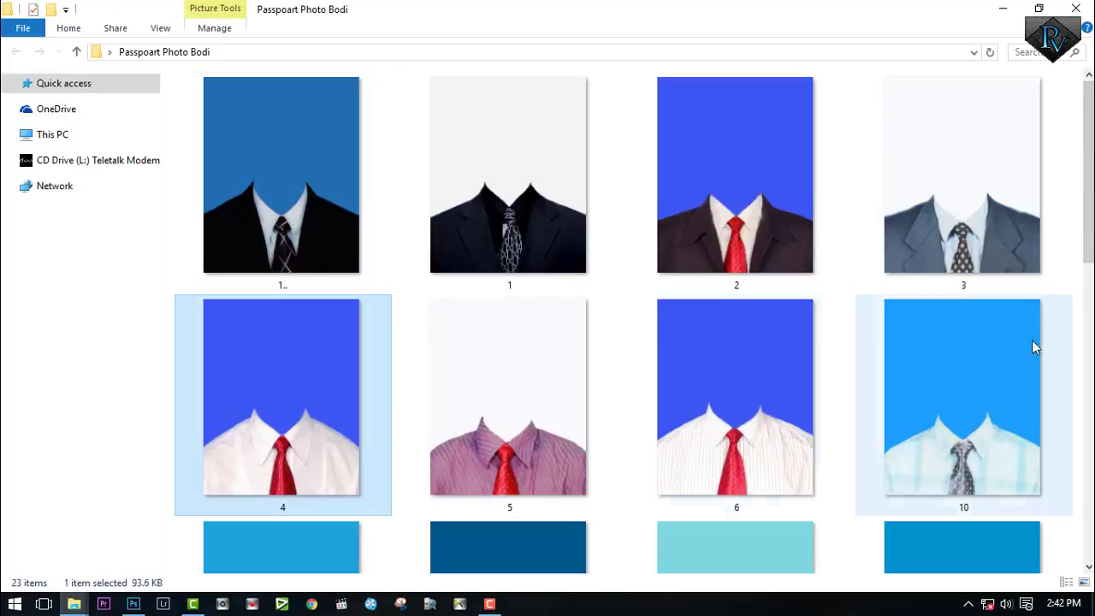
left_click_drag(1089, 246, 1059, 516)
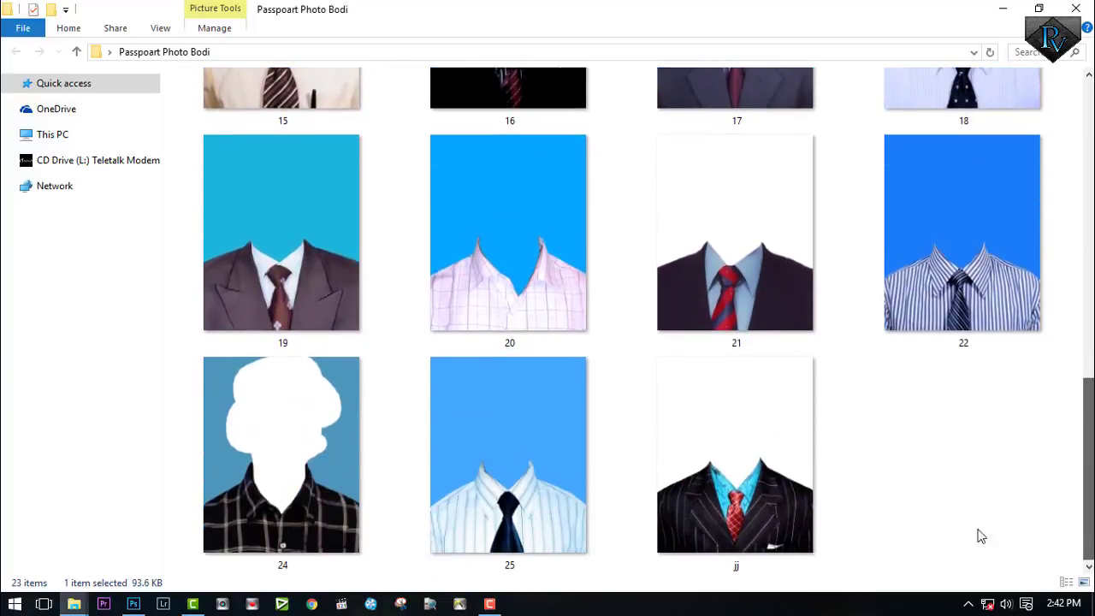
left_click(983, 445)
scroll(1000, 424, "up", 8)
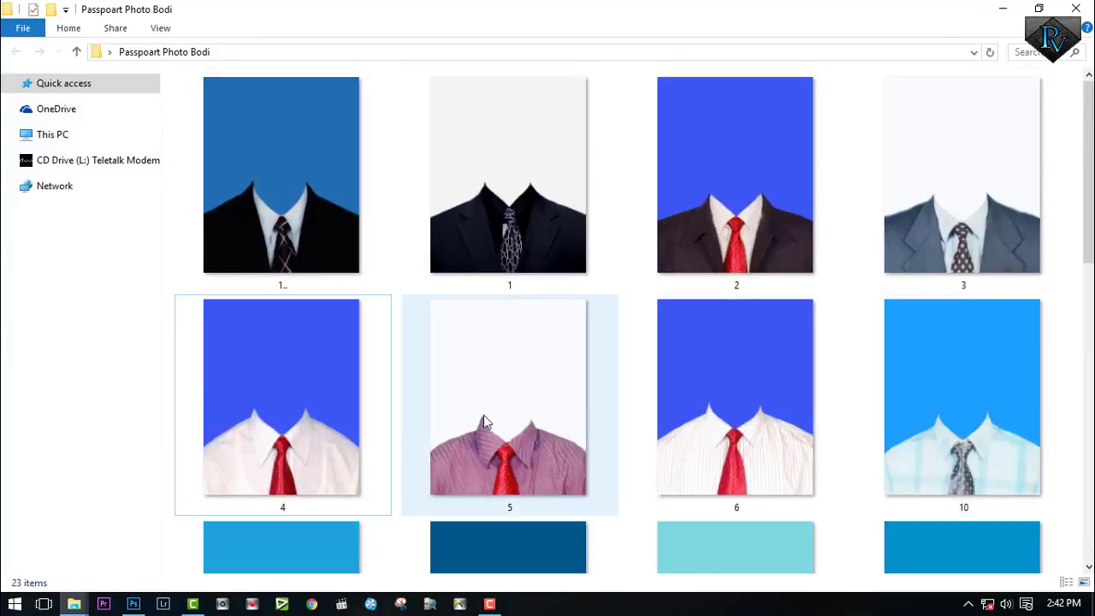
Close the first portrait and the black suit document in Photoshop without saving.
left_click(796, 421)
left_click(873, 260)
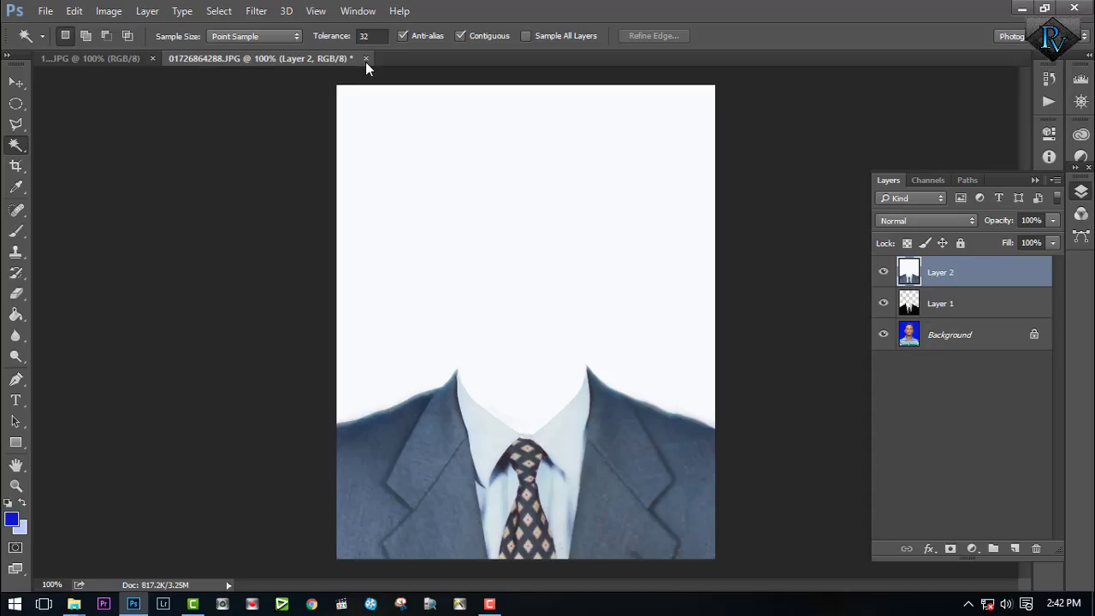
left_click(366, 58)
left_click(548, 242)
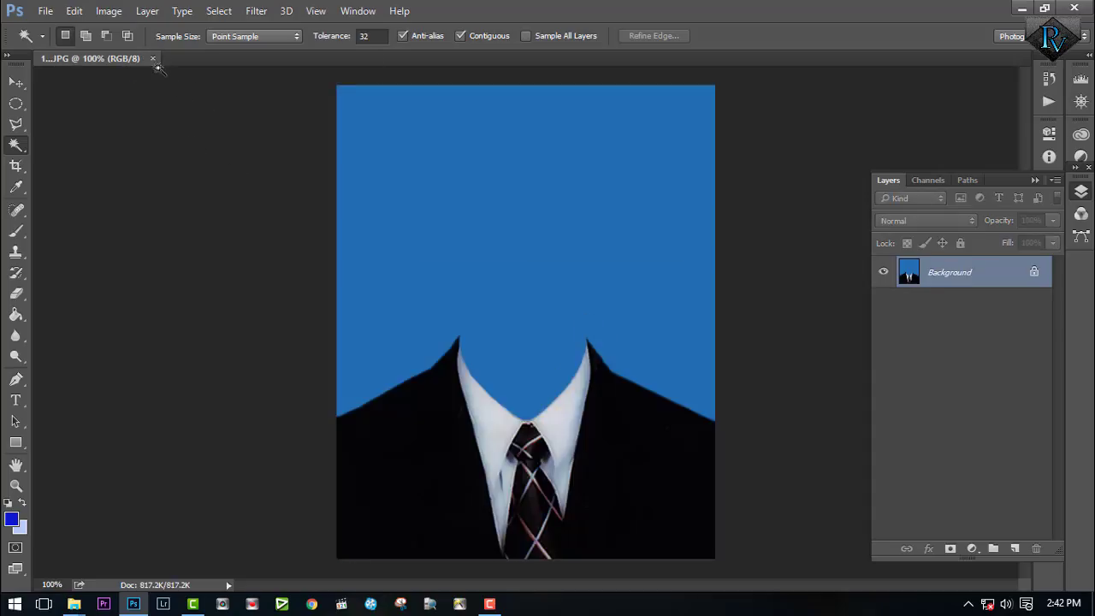
left_click(153, 58)
From File Explorer, open outfit image 2 and the portrait of the man in the maroon shirt in Photoshop.
left_click(1024, 10)
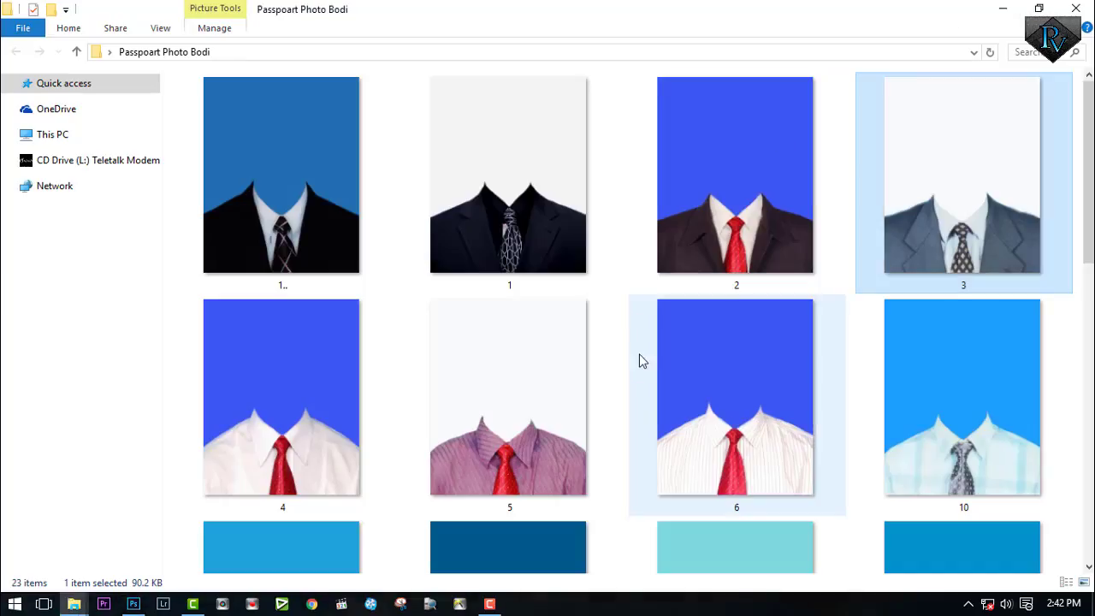
left_click_drag(701, 287, 650, 295)
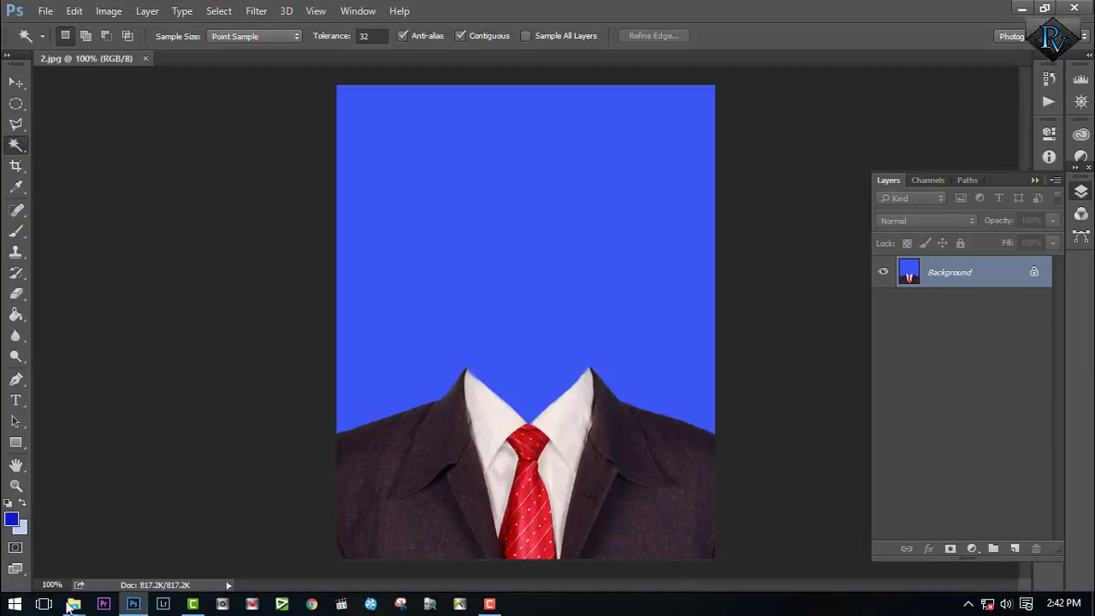
mouse_move(73, 604)
left_click(128, 535)
left_click(764, 285)
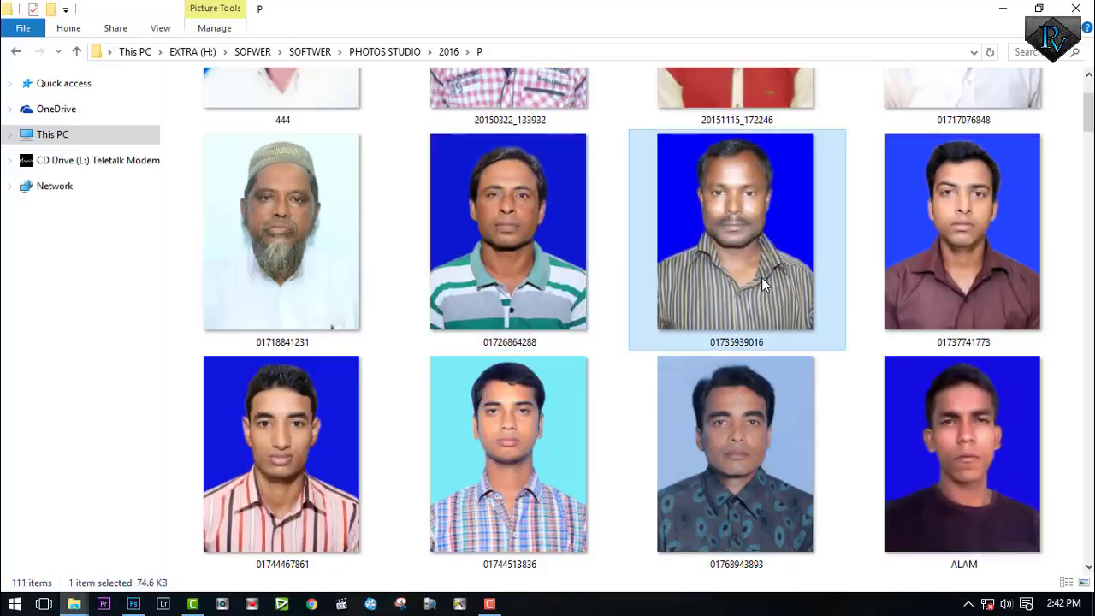
left_click(944, 262)
left_click_drag(1000, 247, 709, 196)
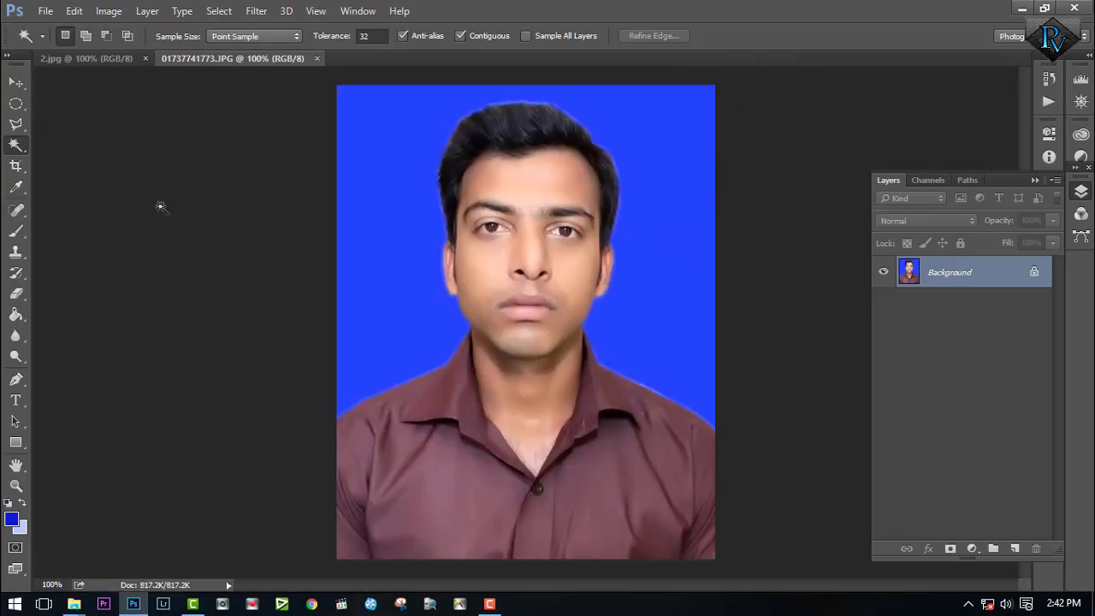
Move the brown suit image from 2.jpg onto the new portrait as a layer that covers the whole photo.
left_click(107, 59)
key("v")
left_click_drag(373, 303, 613, 298)
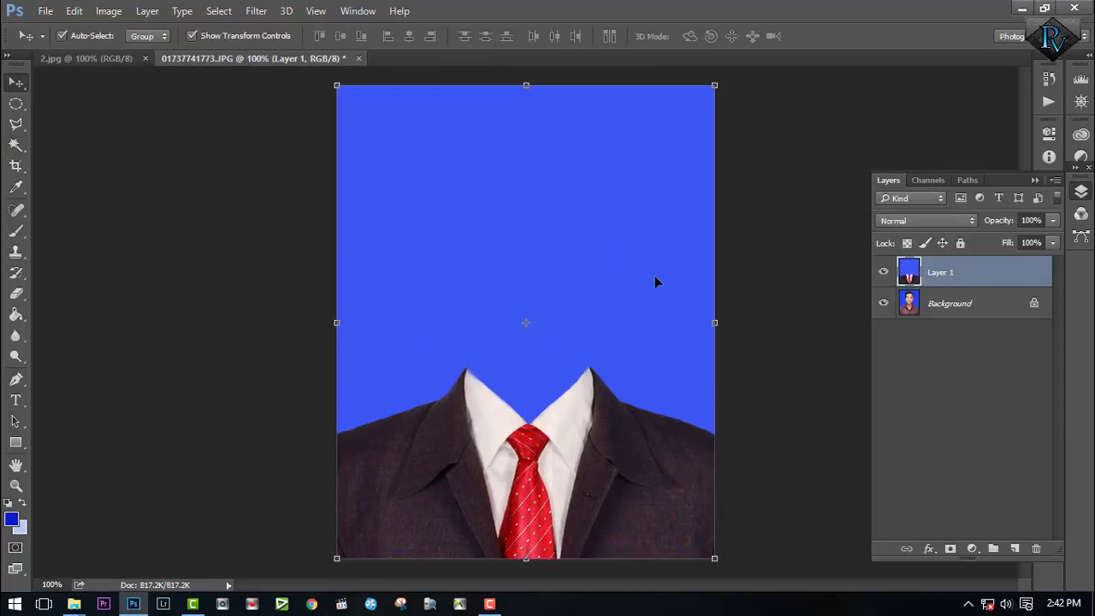
Remove the blue backdrop from the brown suit layer with the Magic Wand and clear the selection.
left_click(15, 144)
left_click(542, 183)
right_click(542, 184)
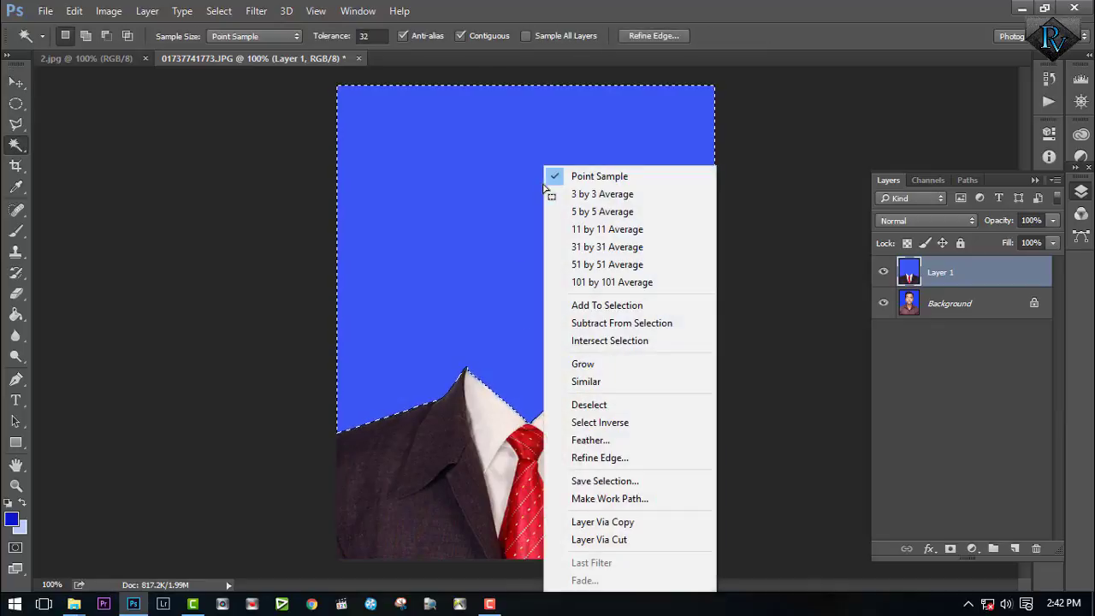
key("Escape")
key("Delete")
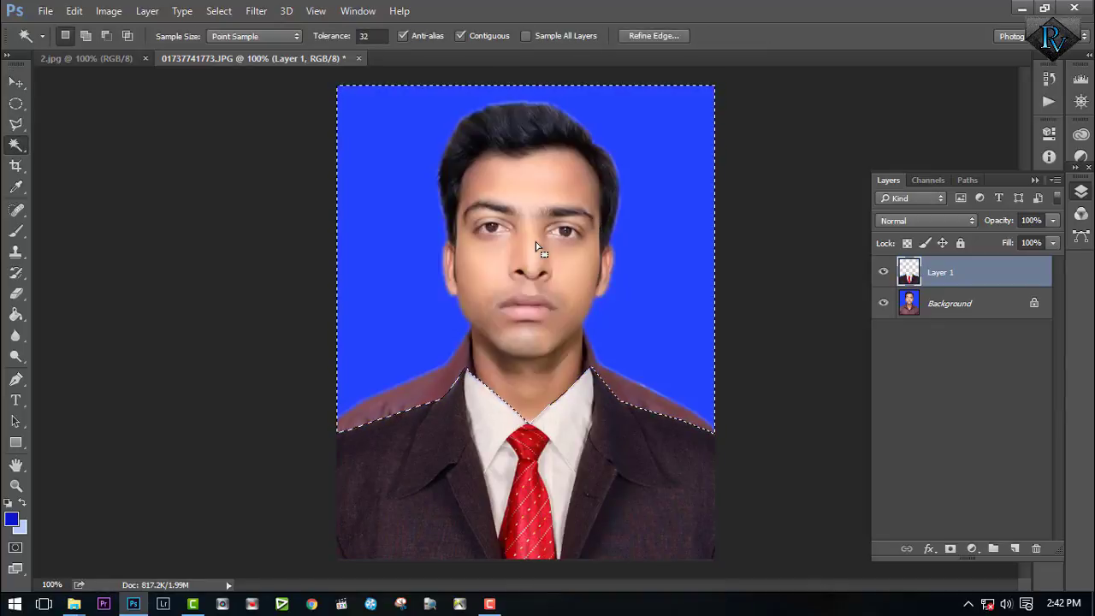
key("ctrl+d")
Raise the brown suit layer to the man's neck, narrow it slightly, and nudge it down to align the collar.
left_click(14, 83)
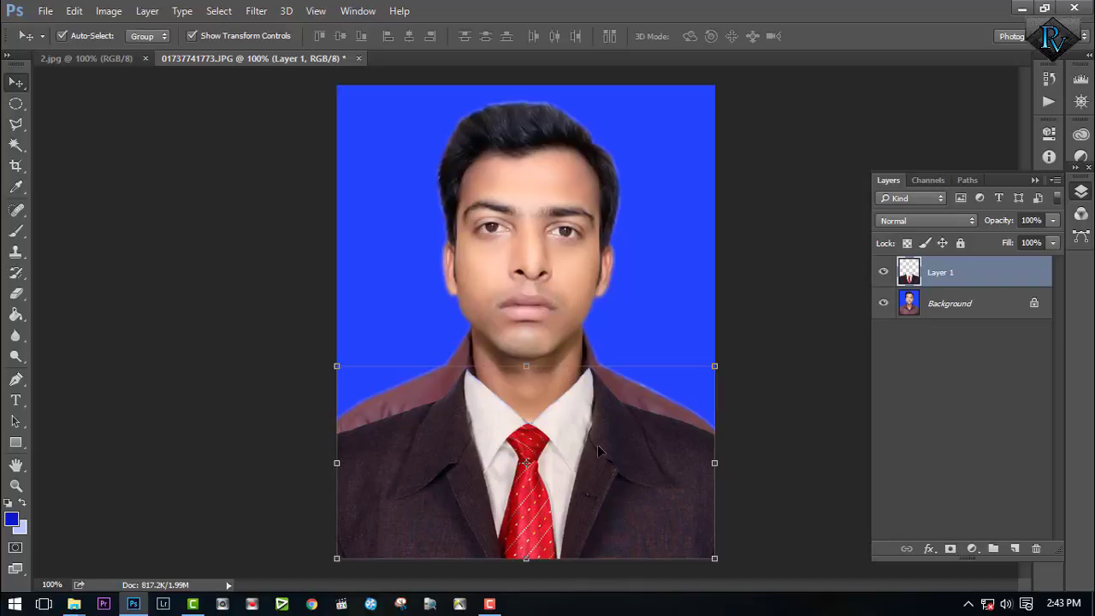
left_click_drag(598, 451, 600, 415)
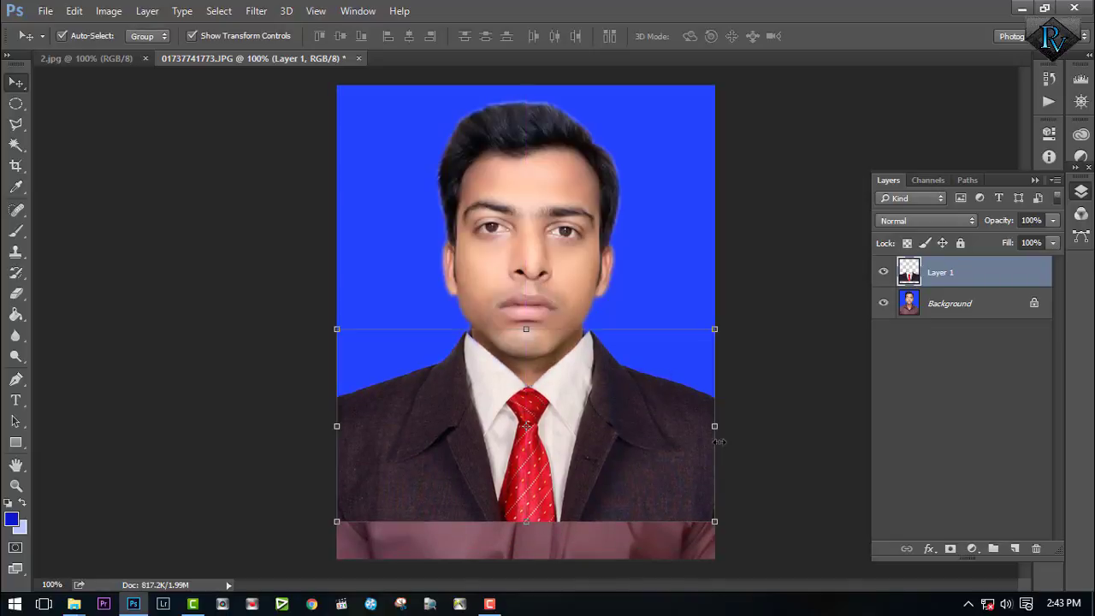
left_click_drag(720, 442, 703, 406)
left_click_drag(575, 398, 581, 393)
key("Return")
key("Down")
key("Down")
key("Down")
key("Down")
key("Down")
key("Down")
key("Down")
key("Down")
key("Down")
key("Down")
key("Down")
key("Down")
key("Down")
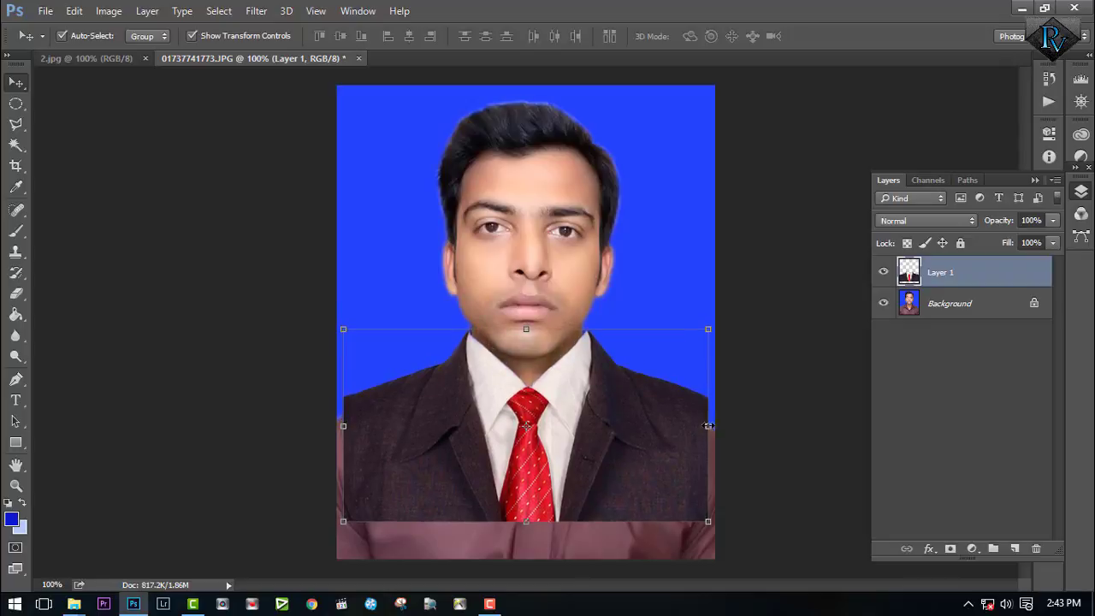
key("Down")
key("Down")
key("Down")
key("Down")
key("Down")
key("Down")
key("Down")
key("Down")
key("Down")
key("Down")
key("Down")
key("Down")
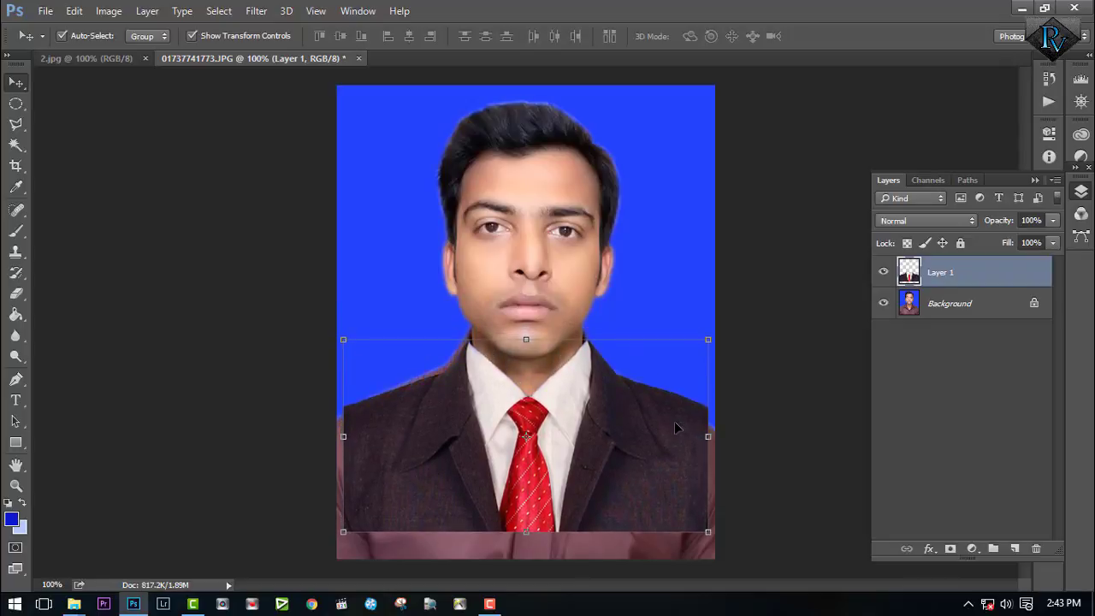
Scale the brown suit layer to 94.96% width, nudge it to centre on the man's neck, and apply the transform.
left_click_drag(709, 442, 698, 441)
key("Right")
key("Right")
key("Right")
key("Right")
key("Right")
key("Right")
key("Right")
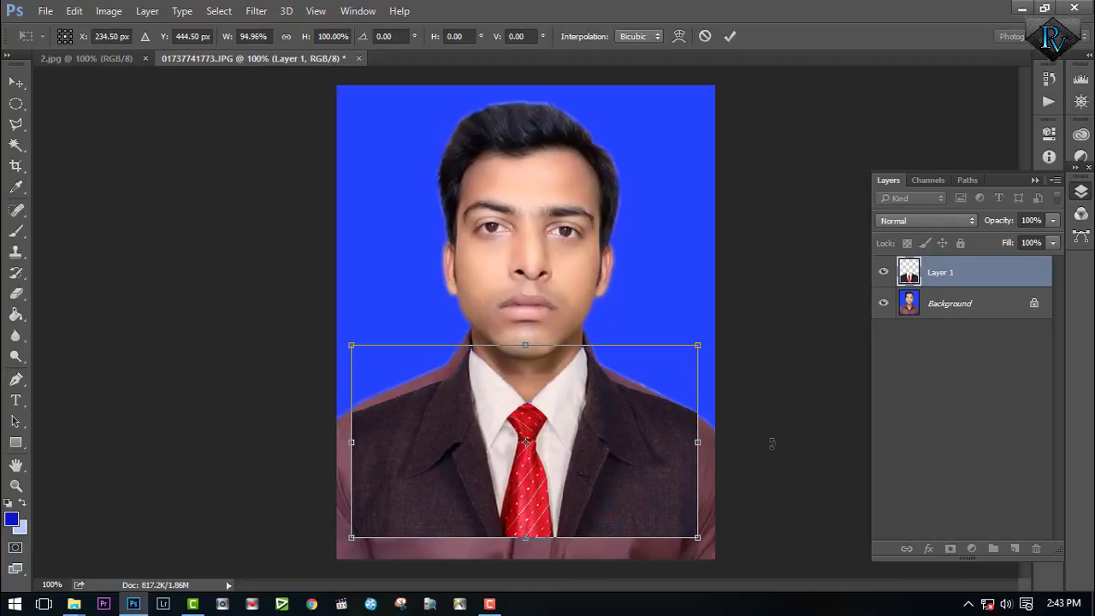
key("Return")
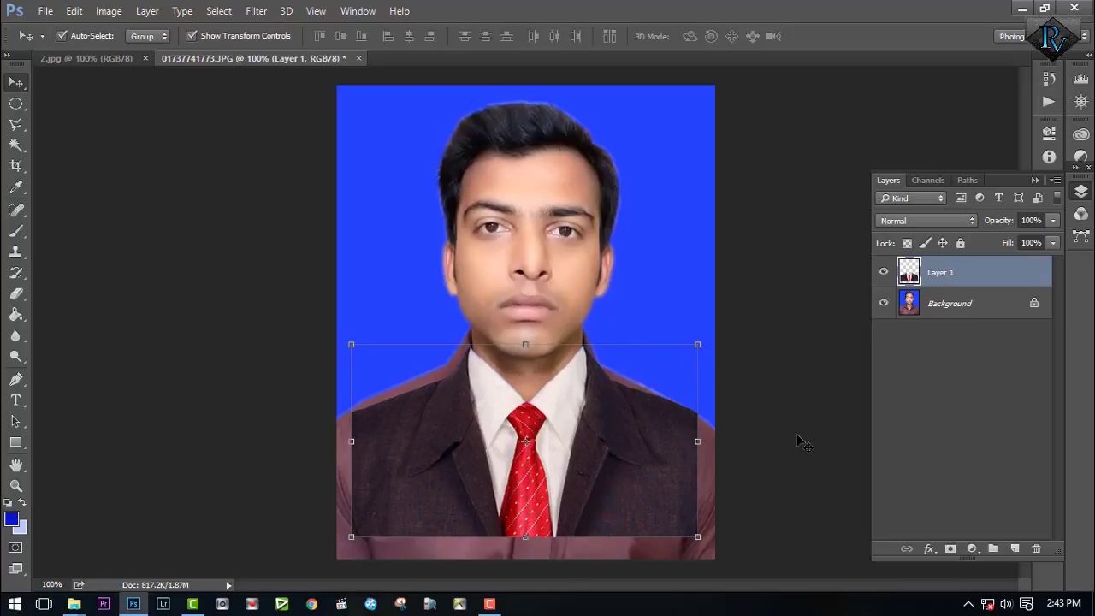
On the Background layer, paint the backdrop's blue over the leftover maroon shirt along both shoulders with a hard round 51 px brush.
left_click(804, 415)
left_click(958, 306)
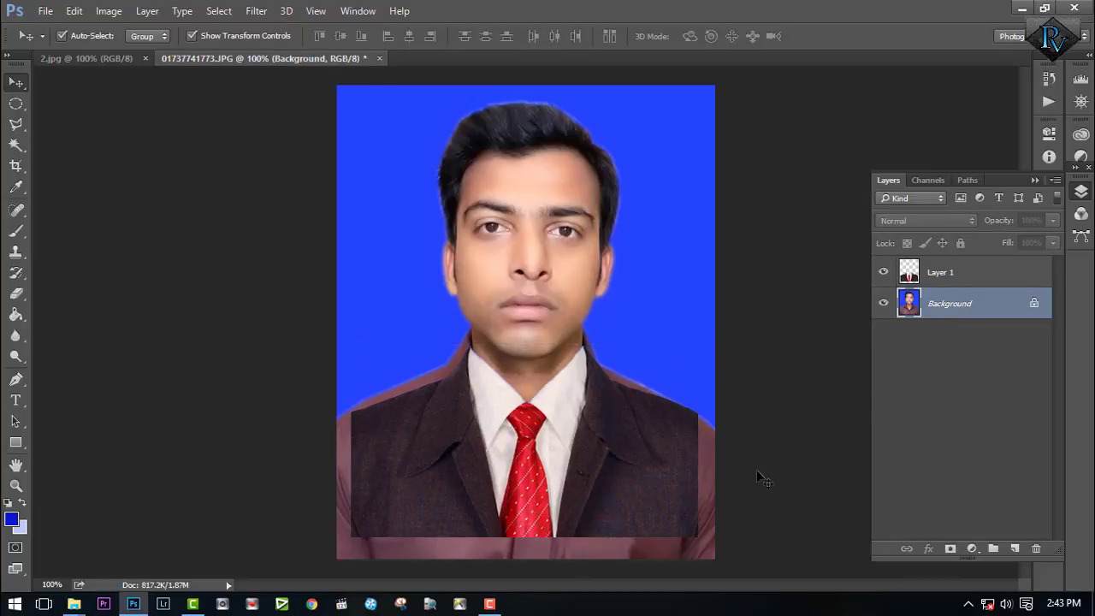
key("b")
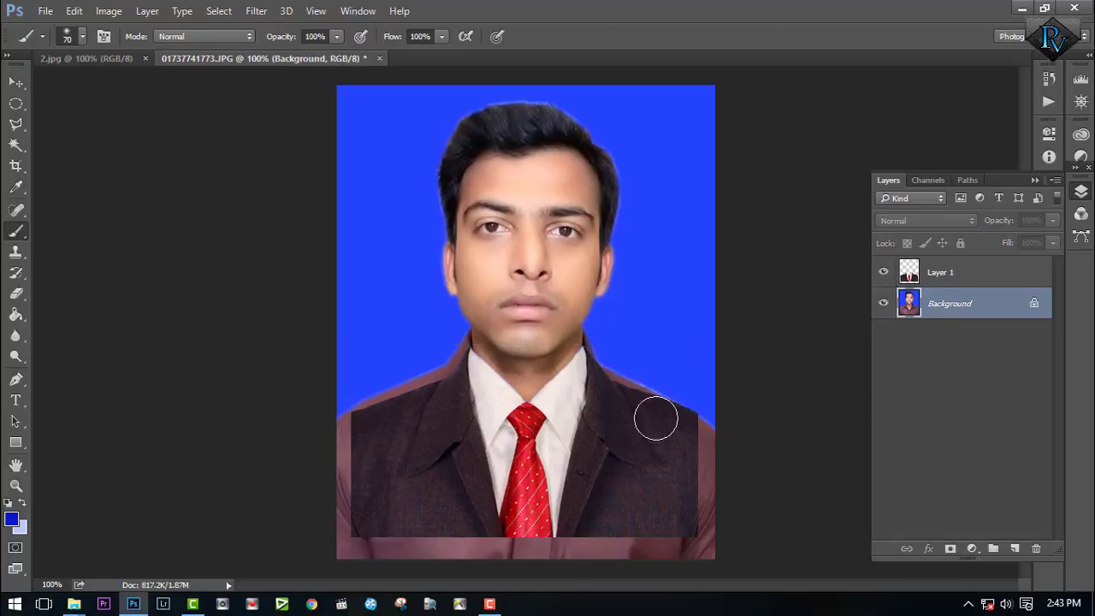
left_click(605, 341)
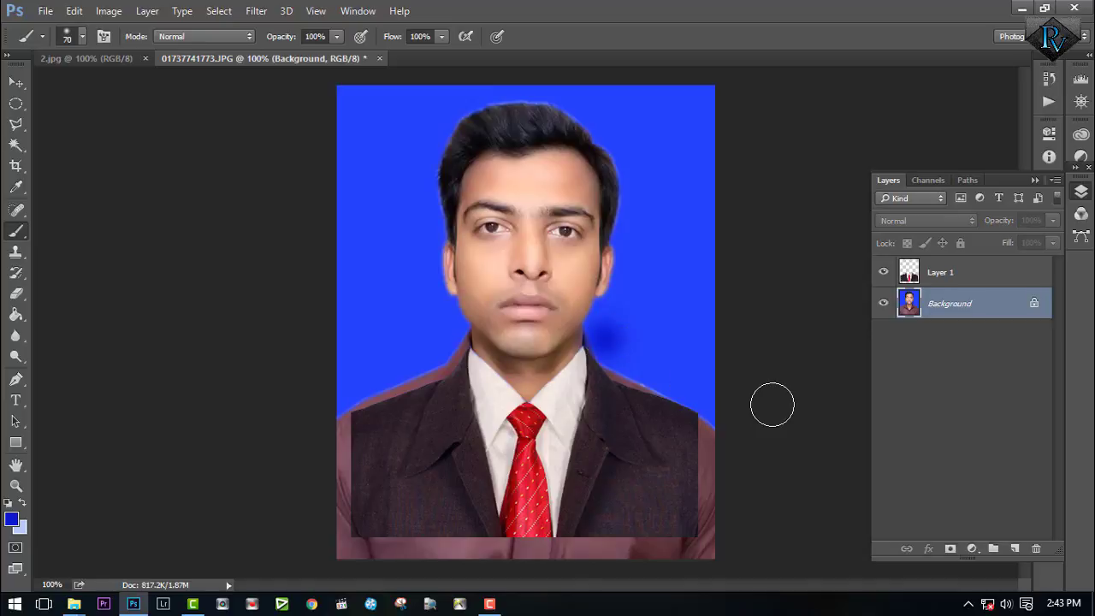
key("ctrl+z")
right_click(678, 333)
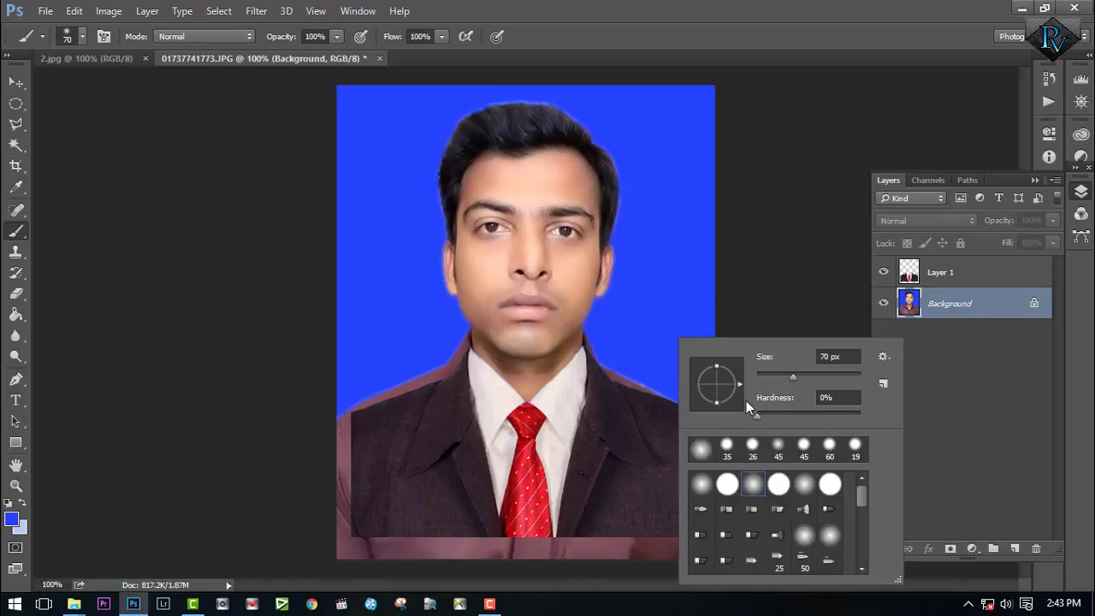
double_click(727, 486)
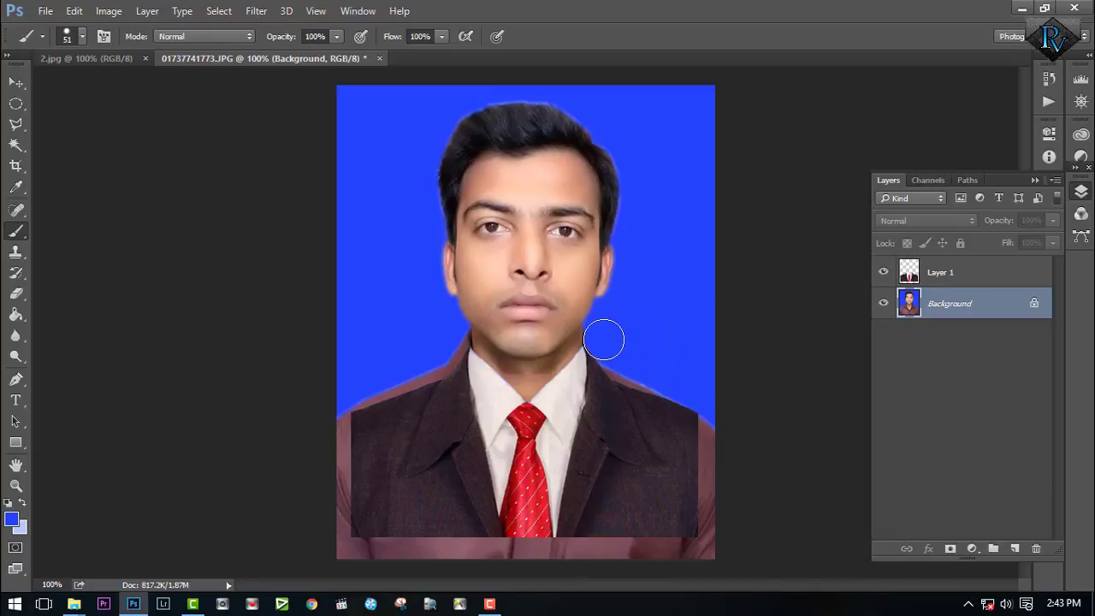
left_click_drag(648, 391, 719, 421)
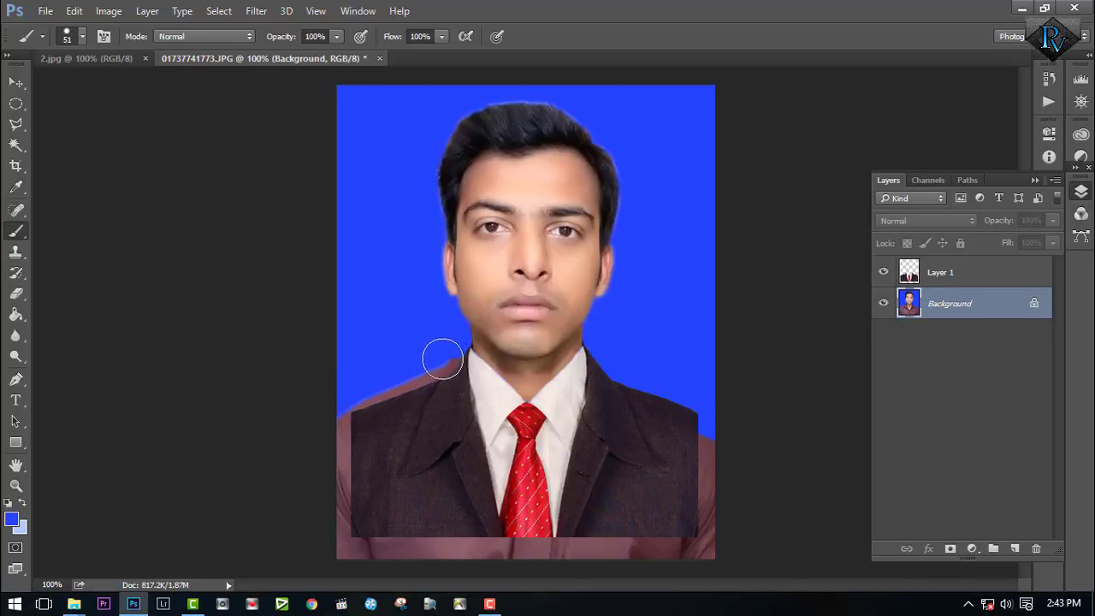
left_click_drag(442, 359, 311, 429)
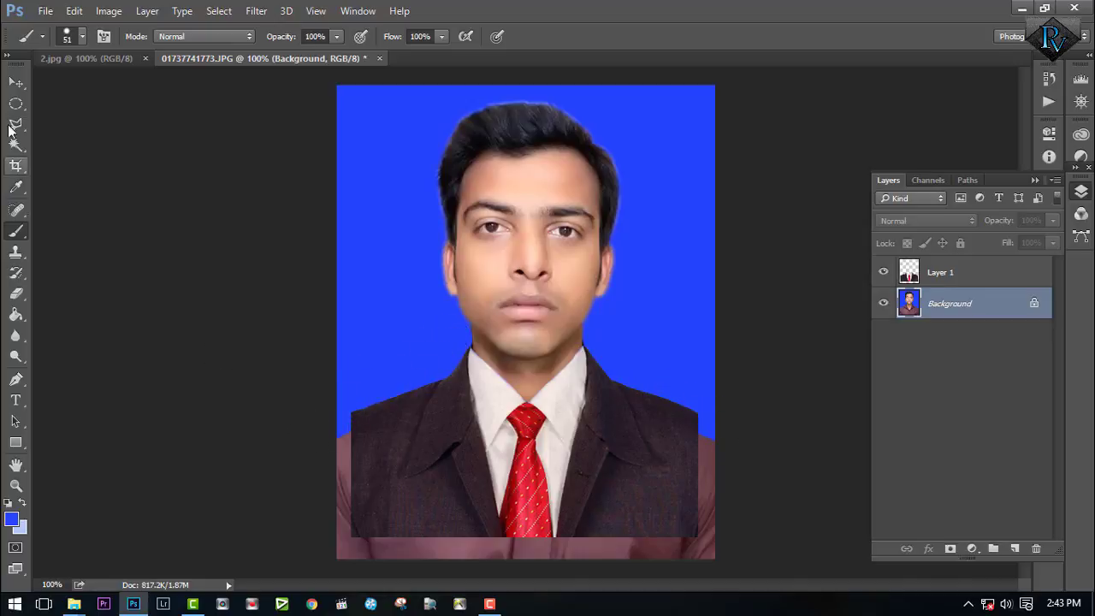
Nudge the brown suit layer slightly up against the neck and merge the visible layers.
left_click(15, 83)
left_click(710, 446)
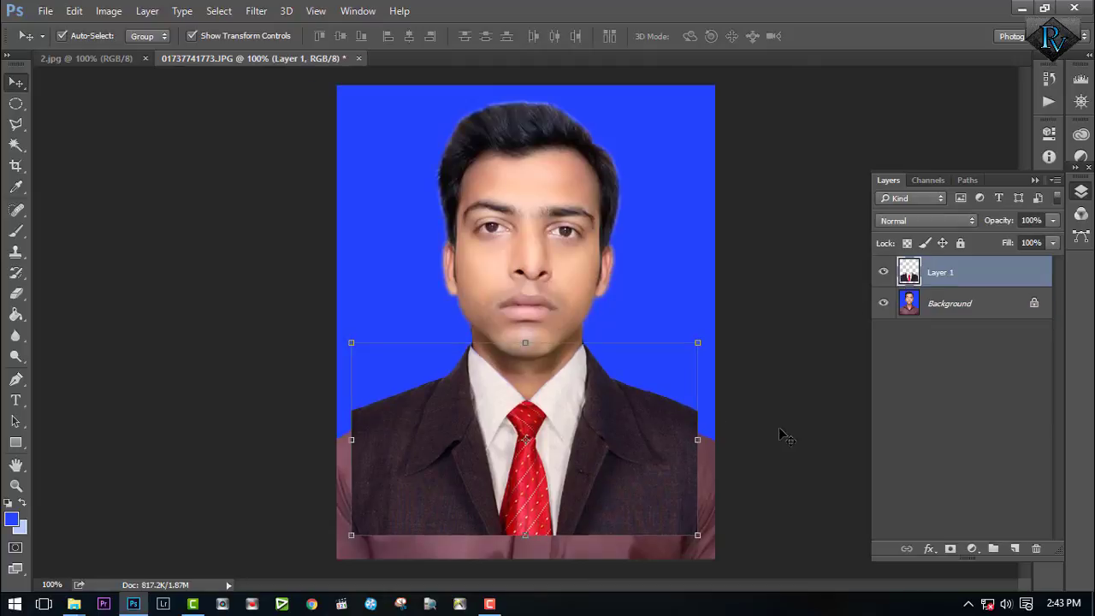
key("Up")
key("Up")
key("Up")
key("Up")
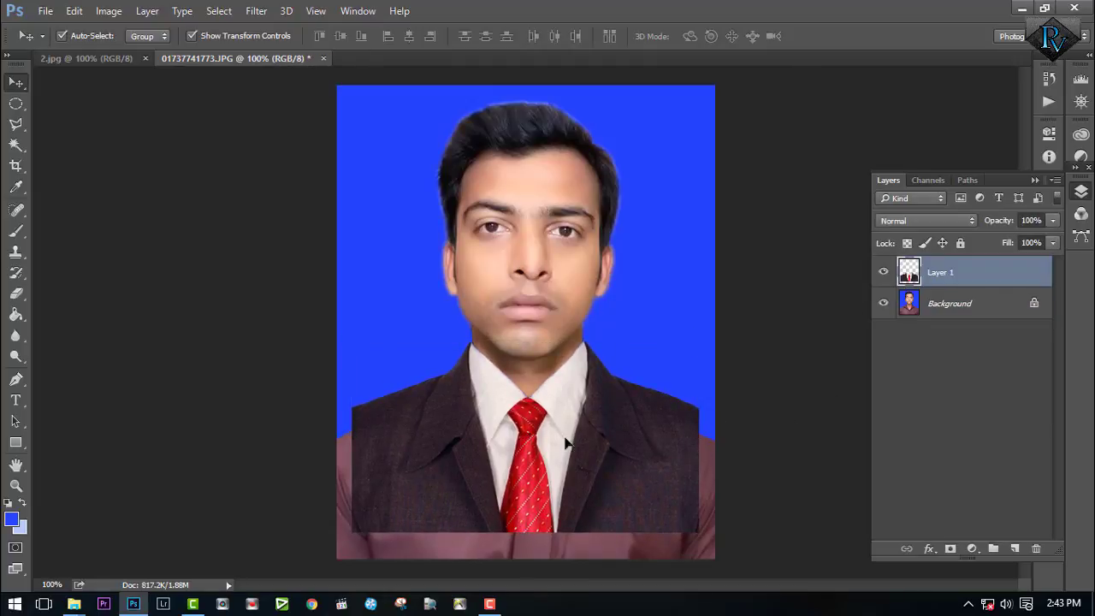
right_click(969, 272)
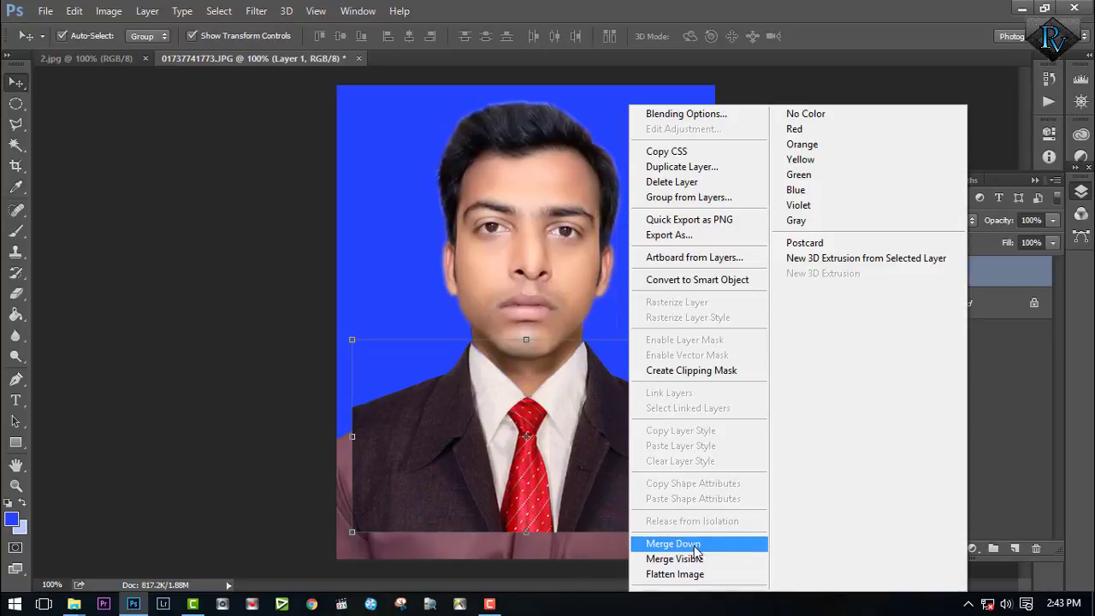
left_click(701, 561)
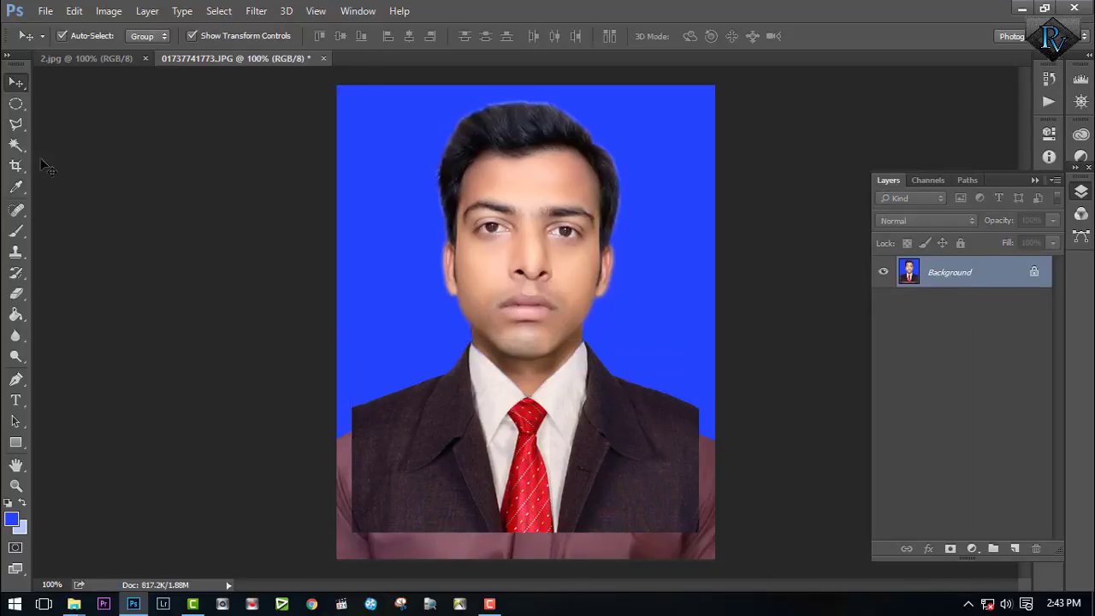
Crop the portrait at a 40 × 50 ratio, tightening the frame to exclude the leftover maroon shirt around the suit.
left_click(15, 166)
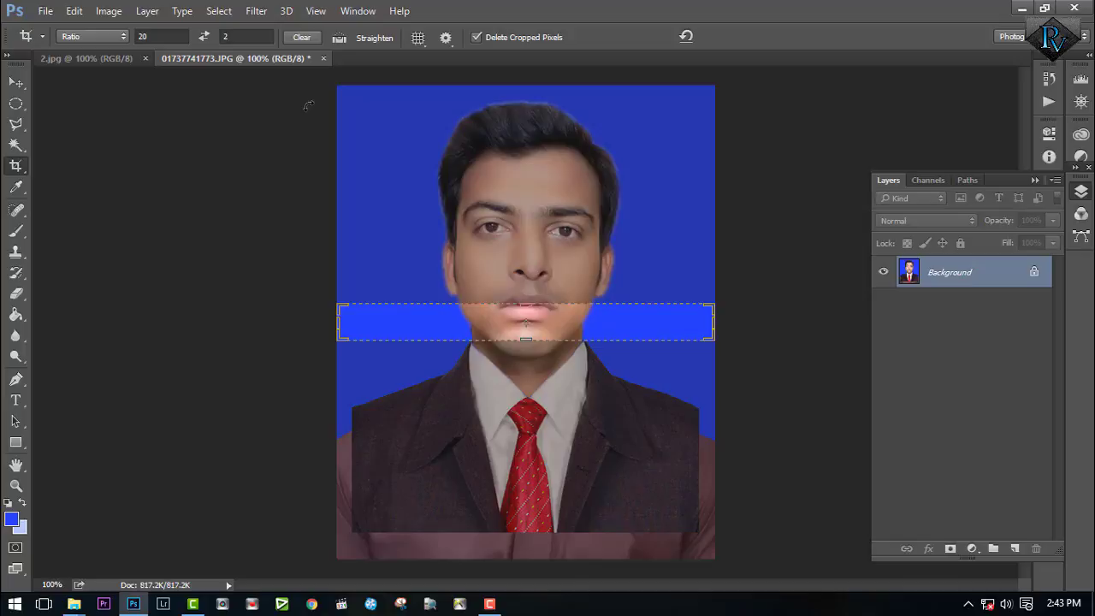
left_click(159, 40)
type("40")
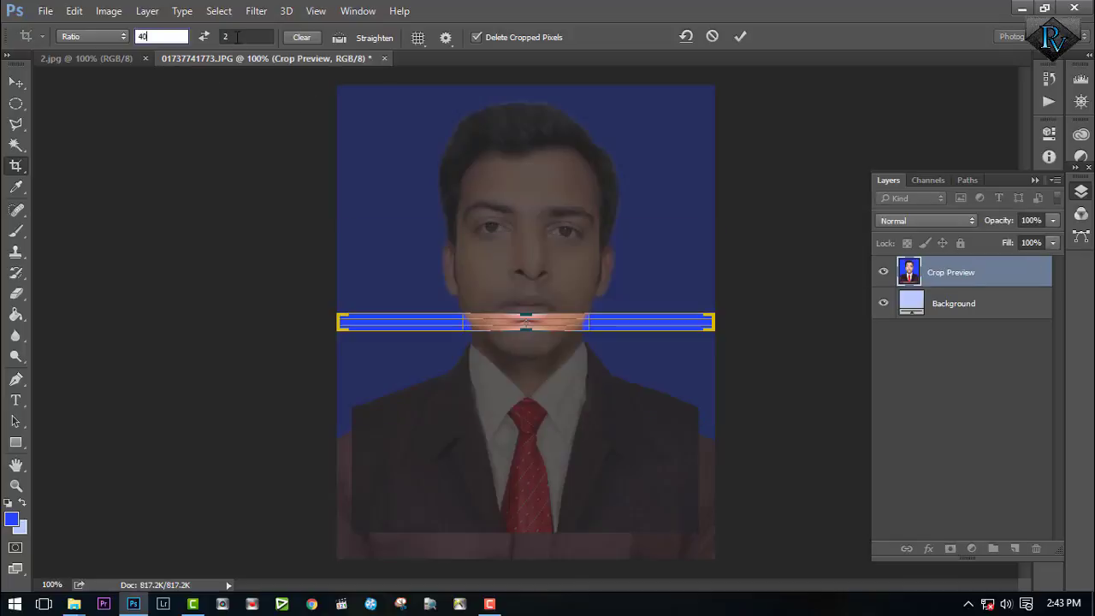
key("Tab")
type("50")
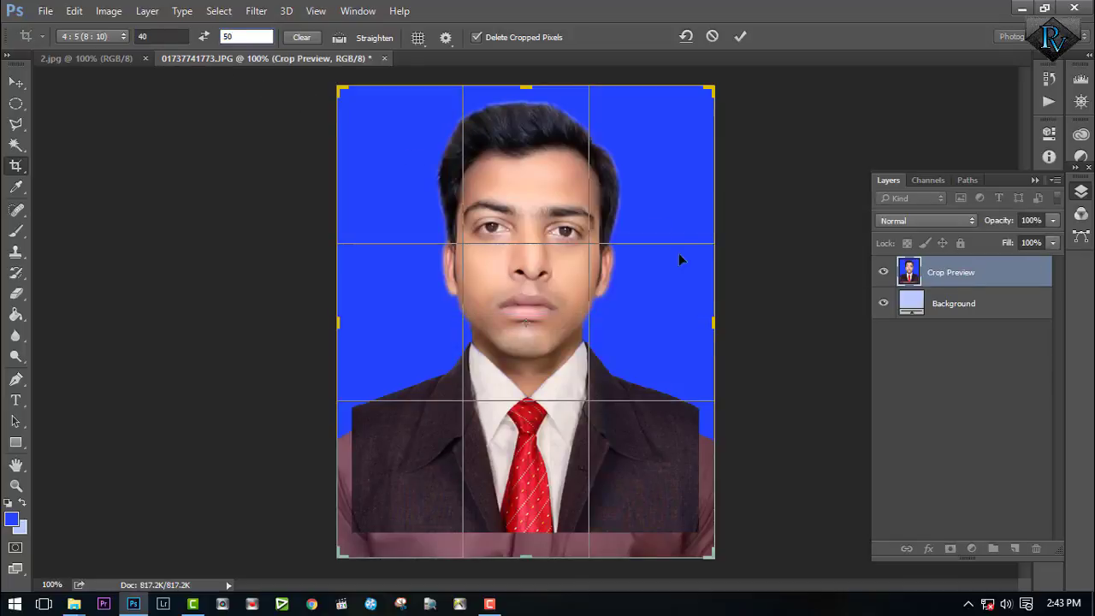
left_click_drag(719, 83, 684, 127)
left_click_drag(644, 218, 631, 243)
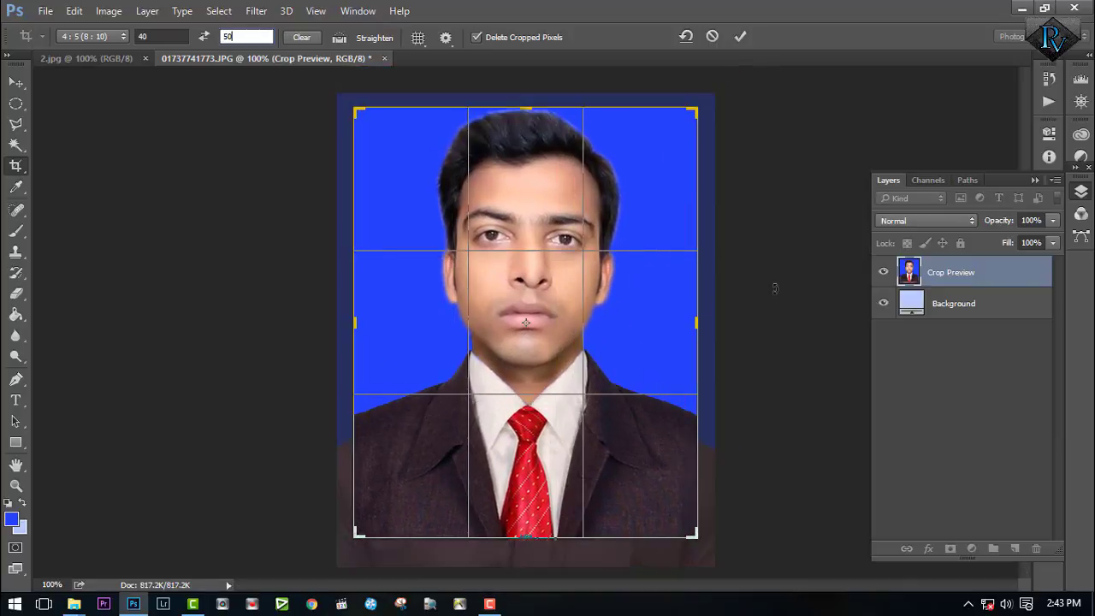
left_click(739, 37)
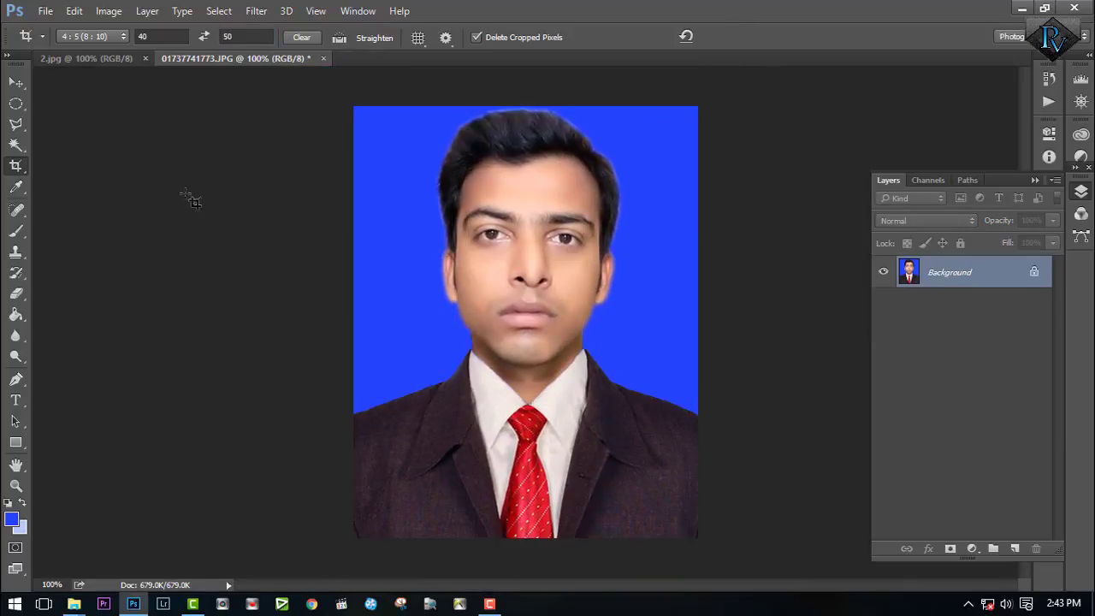
left_click(16, 82)
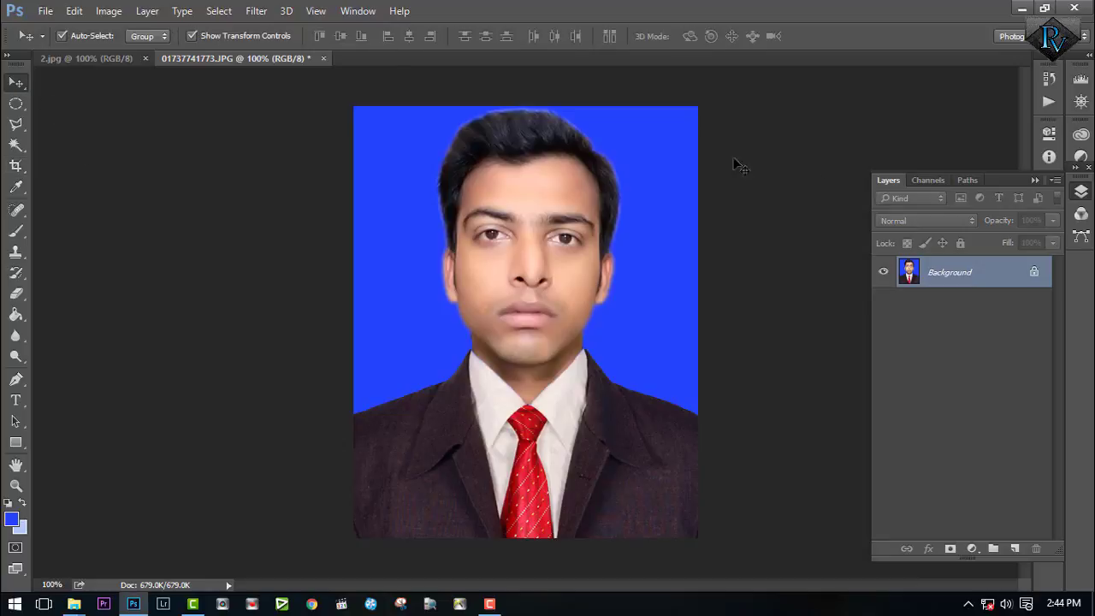
Close the cropped portrait without saving its changes, and close the outfit image 2.jpg.
left_click(324, 58)
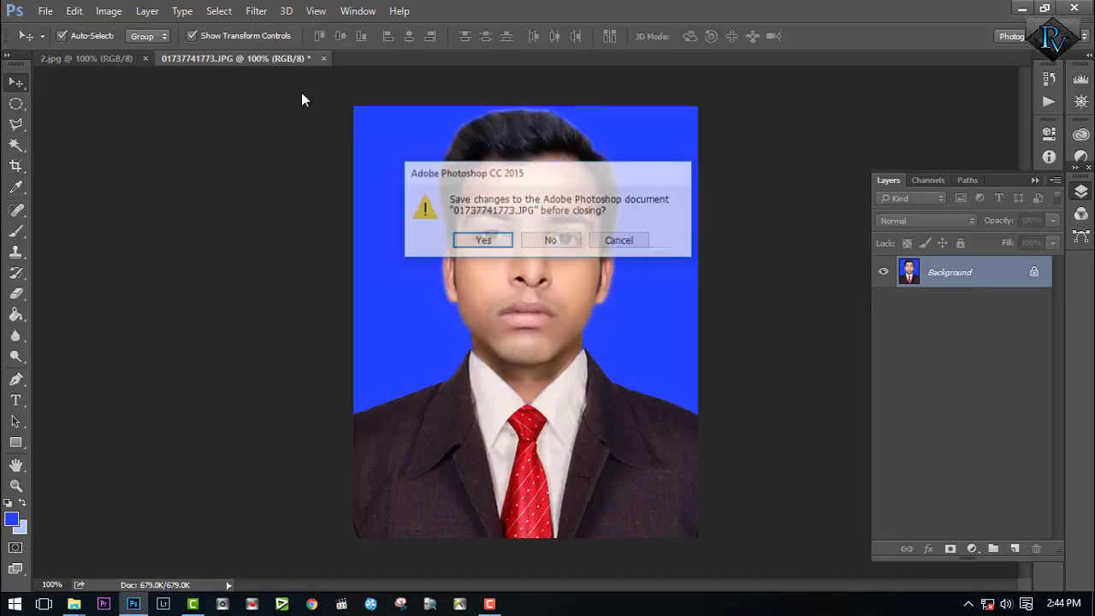
left_click(550, 241)
left_click(146, 58)
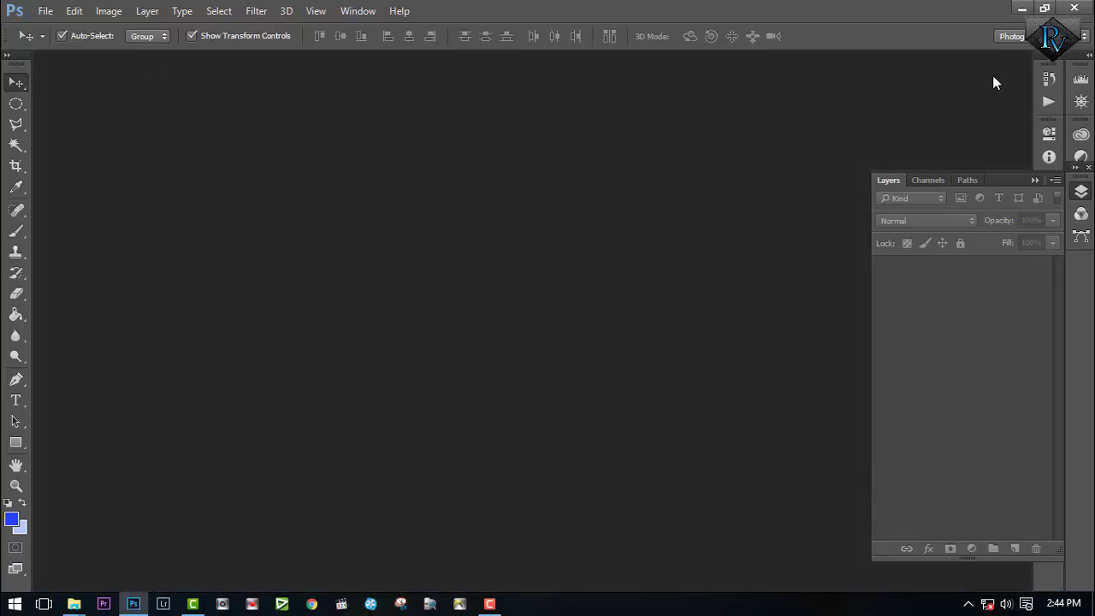
Switch to File Explorer and look through the headless outfit images in the Passpoart Photo Bodi folder.
left_click(1021, 7)
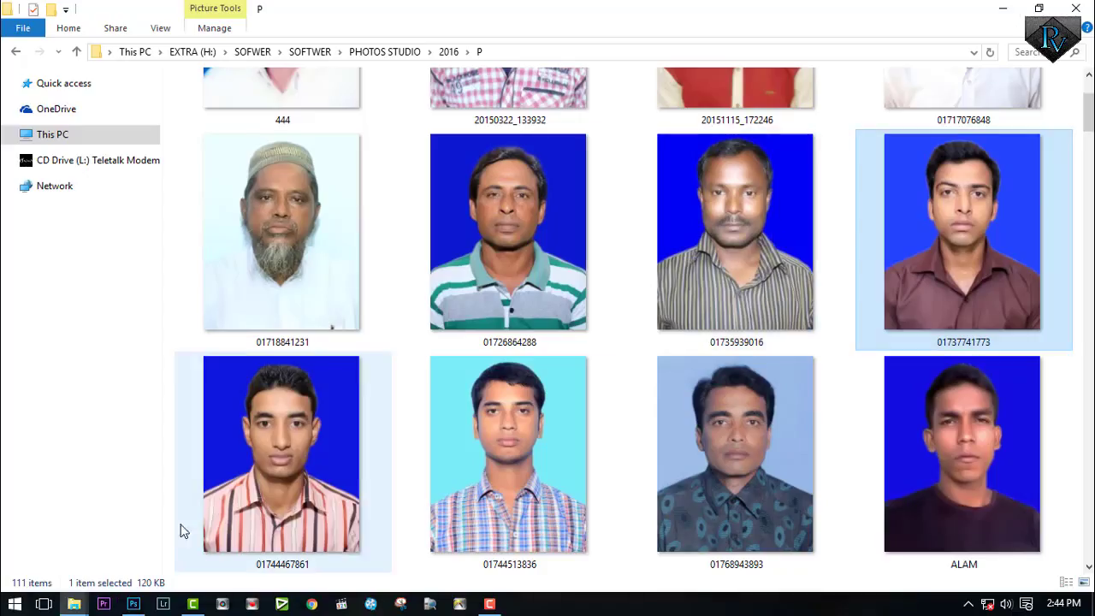
left_click(74, 604)
left_click(297, 525)
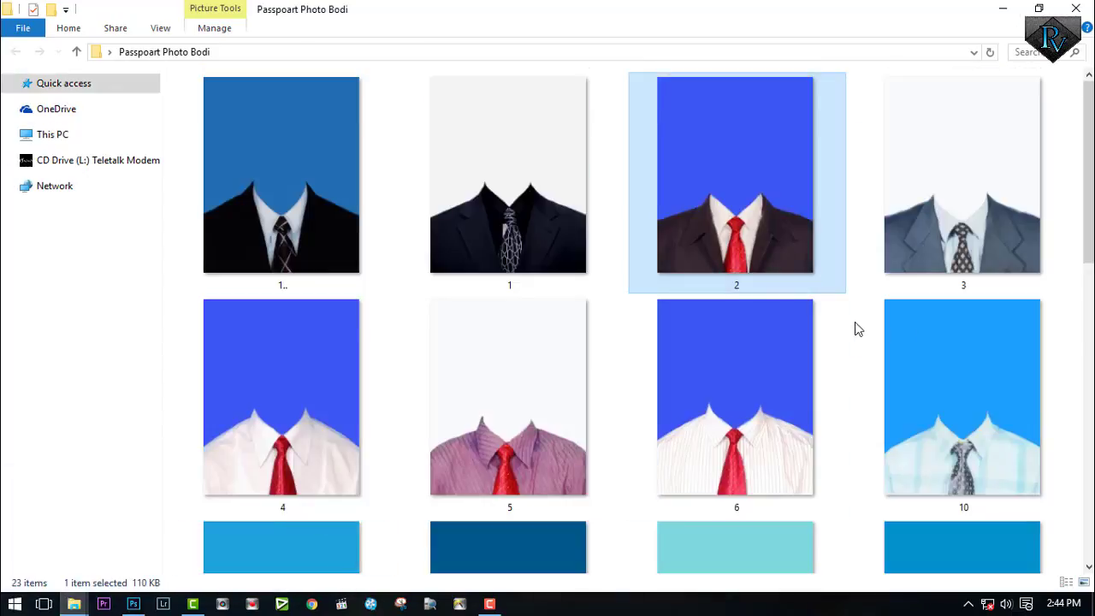
left_click(967, 347)
scroll(967, 347, "down", 5)
left_click(955, 457)
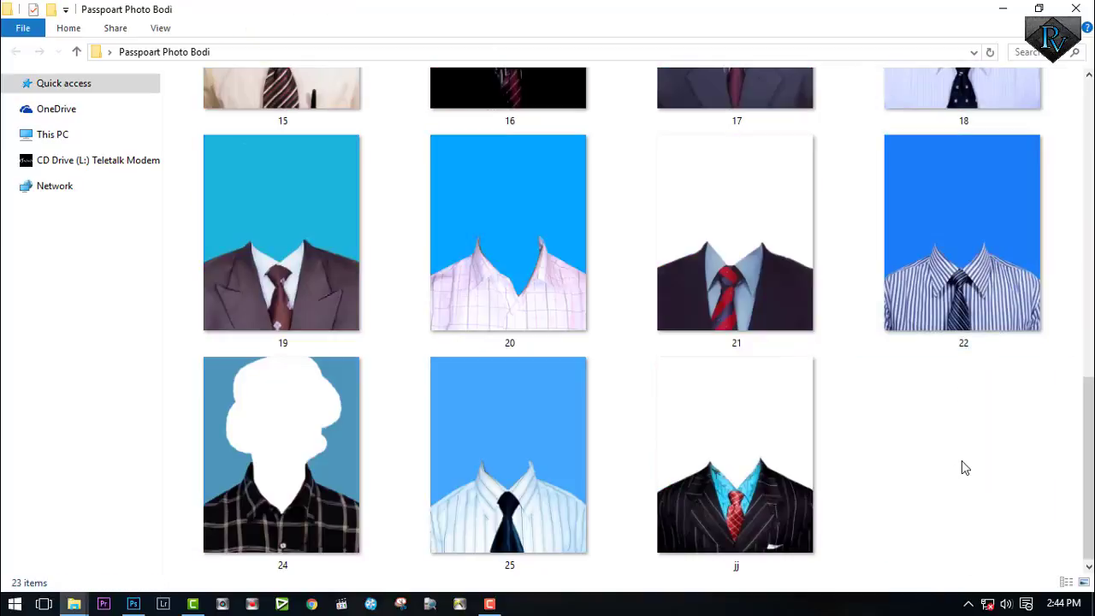
scroll(961, 459, "up", 5)
scroll(961, 459, "down", 5)
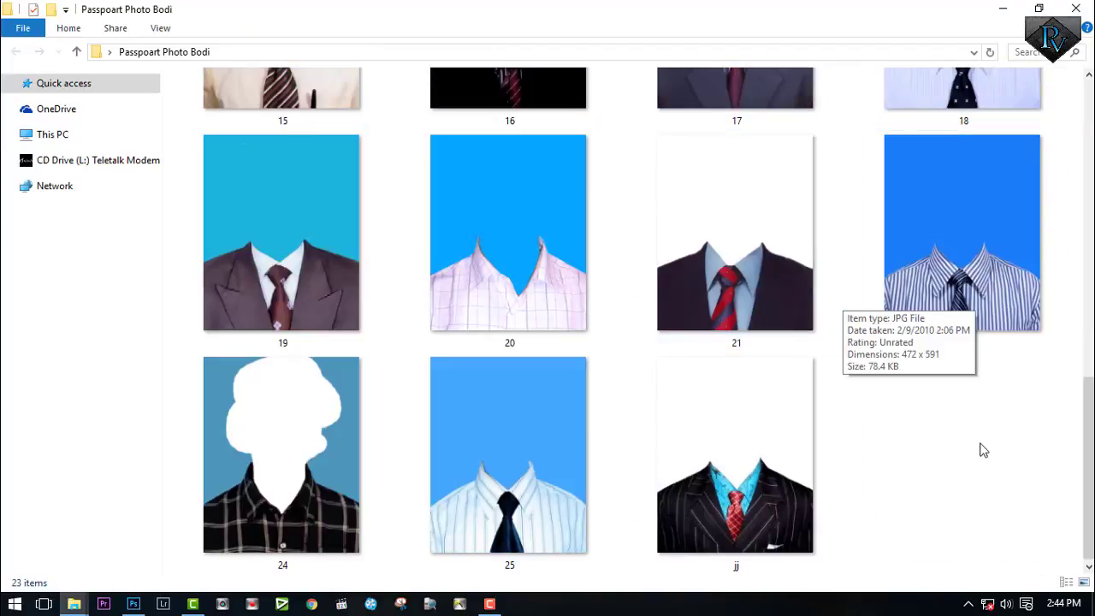
scroll(986, 440, "up", 5)
Close both File Explorer windows, switch back to Photoshop, and collapse the Layers panel.
left_click(1076, 9)
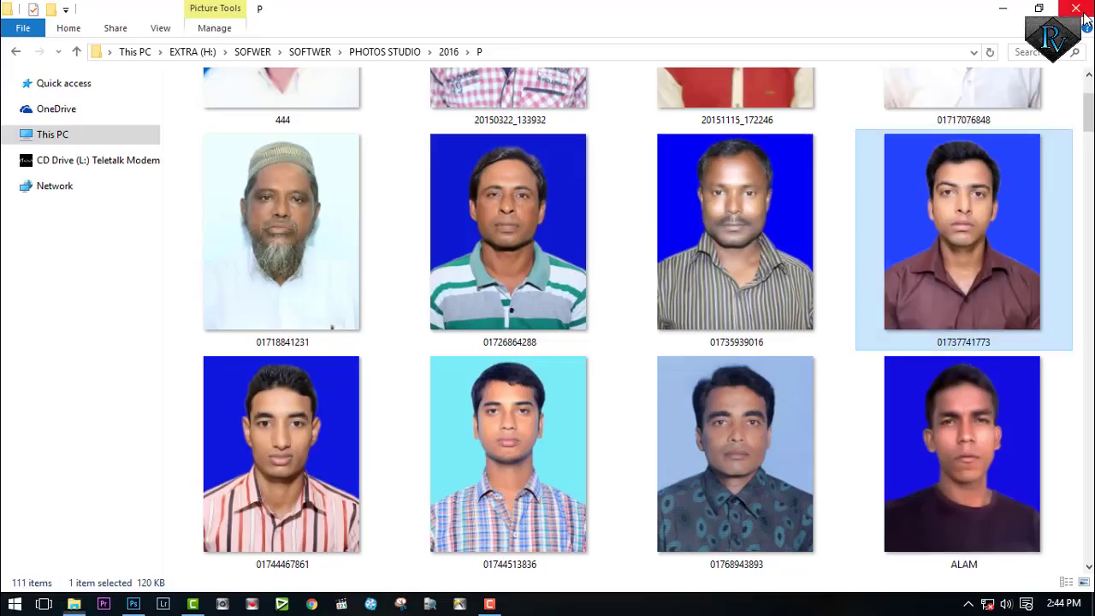
left_click(1075, 8)
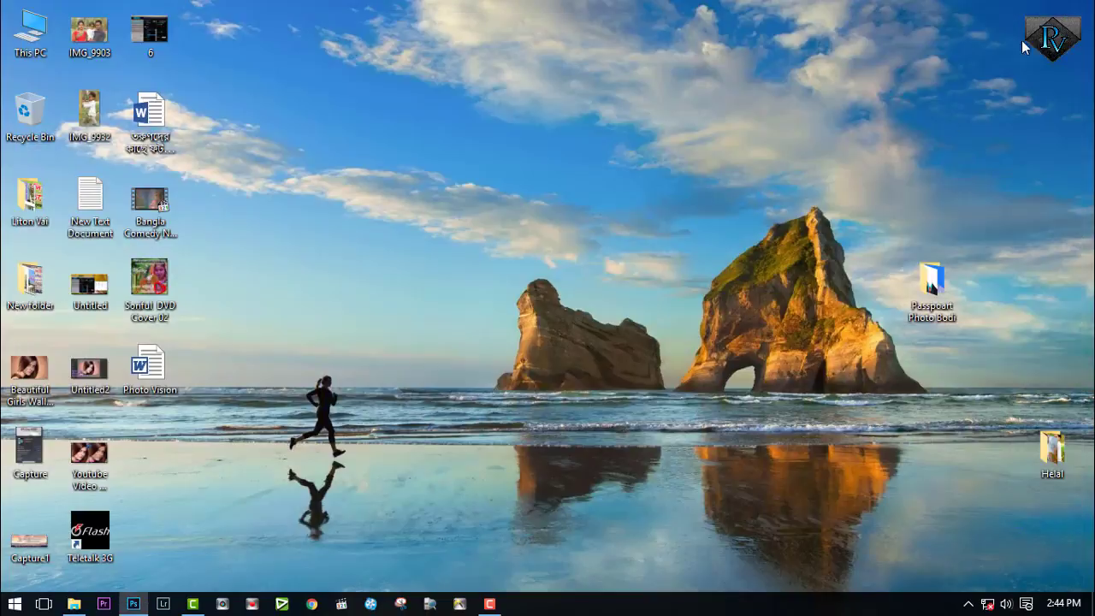
left_click(137, 605)
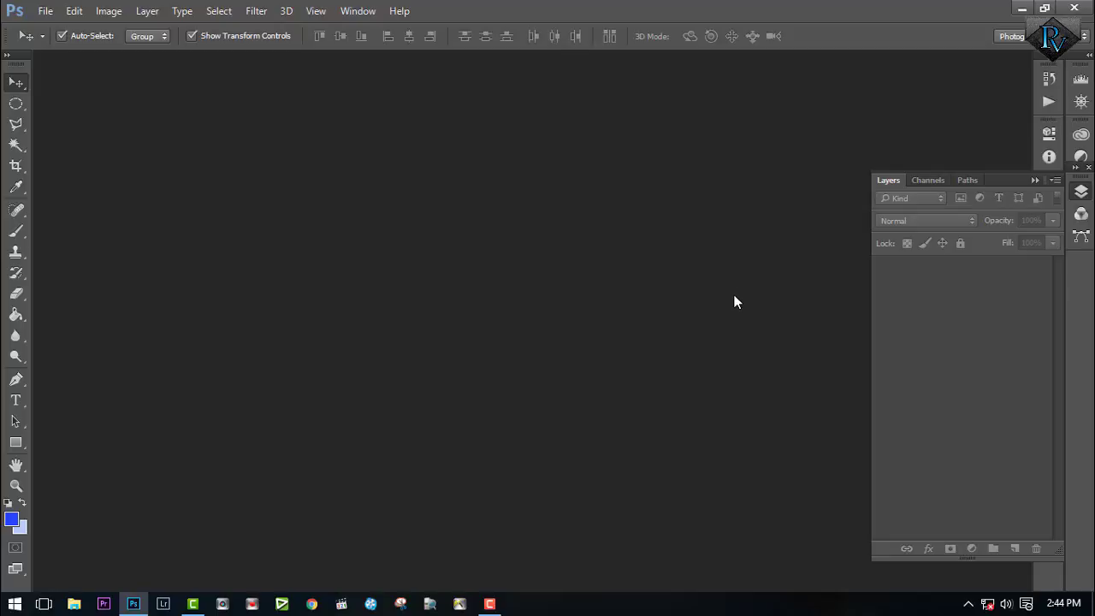
left_click(1035, 181)
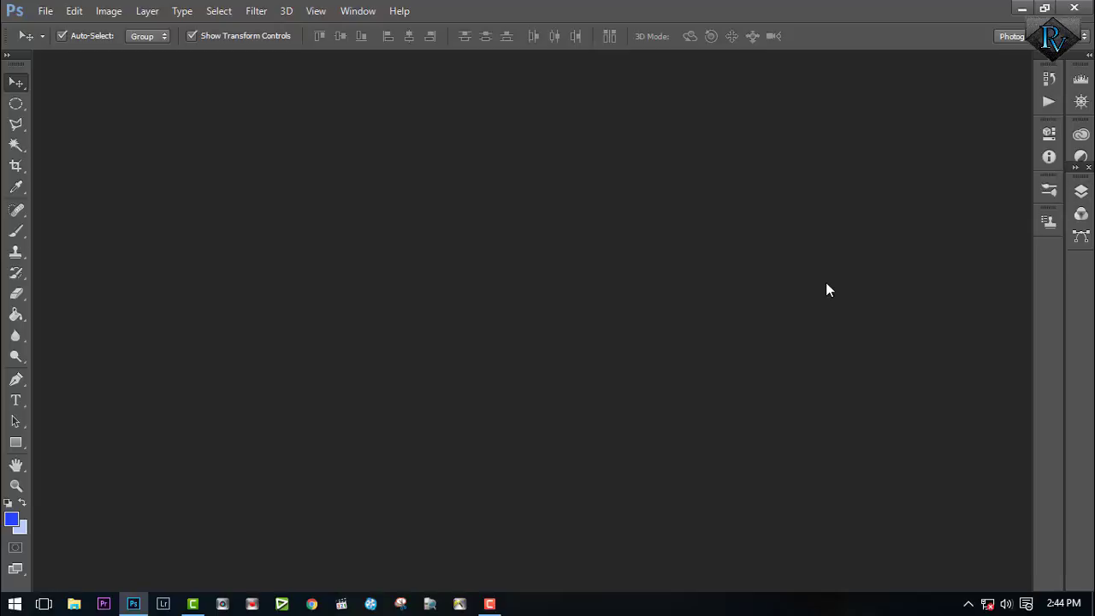